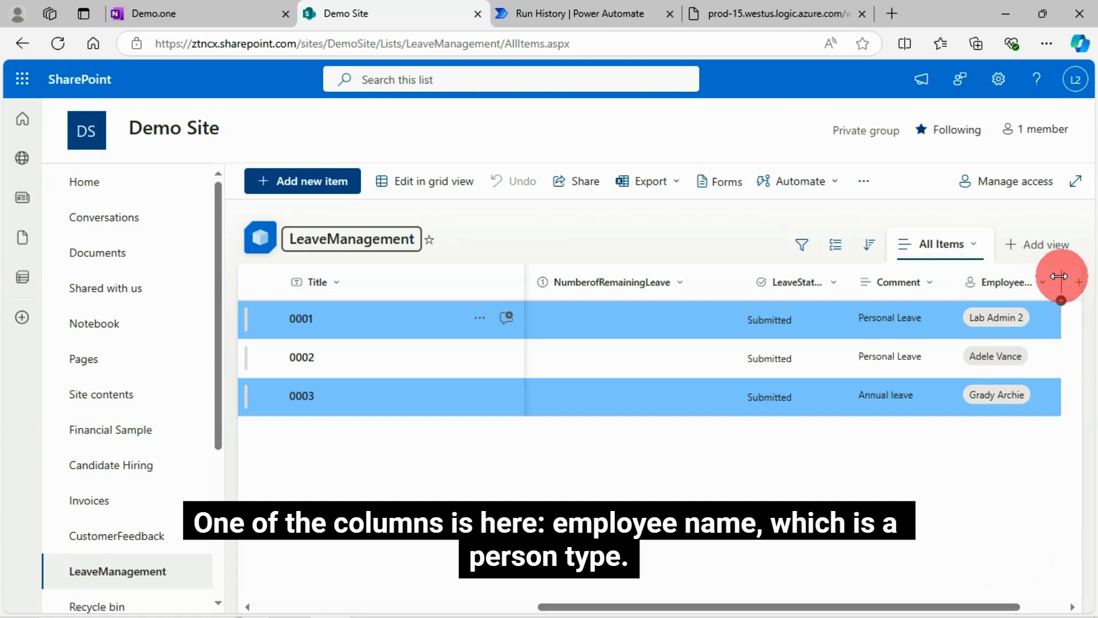
Step: Widen the EmployeeName column in the LeaveManagement list
{"action": "left_click_drag", "start_coordinate": [1059, 276], "coordinate": [1094, 278]}
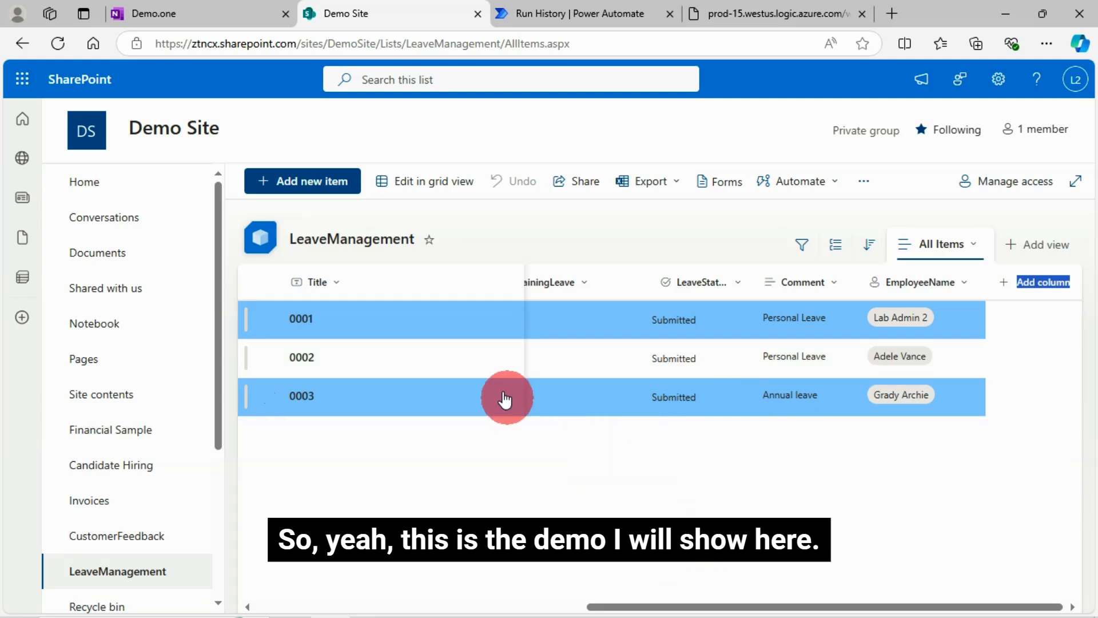
Step: Switch to the Get Employee Details run in Power Automate, close the run details and collapse Get my profile (V2)
{"action": "left_click", "coordinate": [575, 15]}
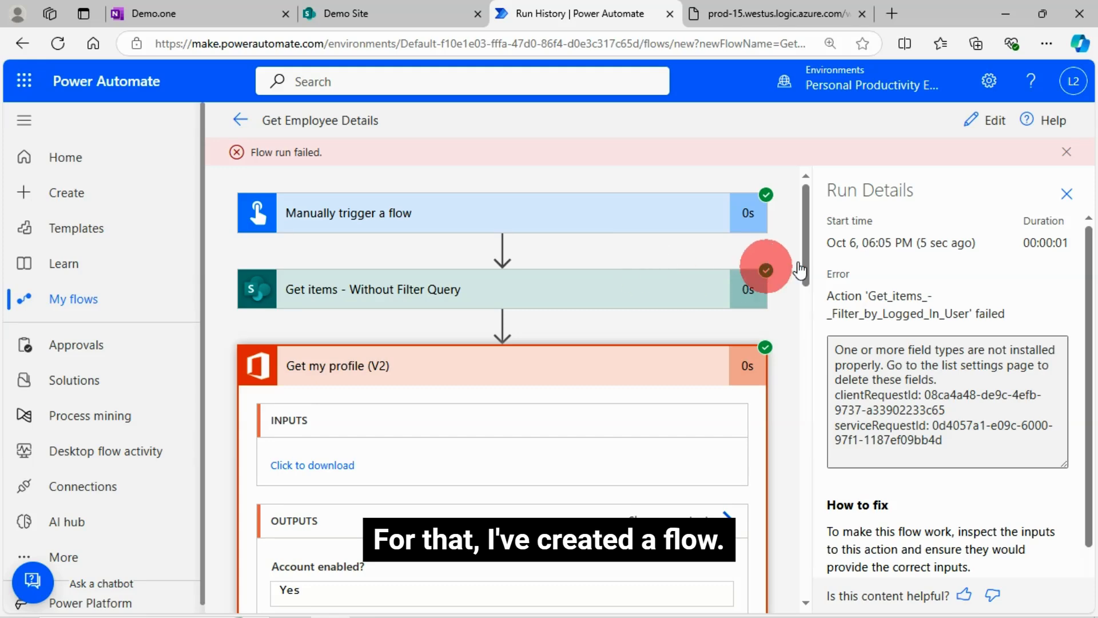
{"action": "left_click", "coordinate": [1065, 194]}
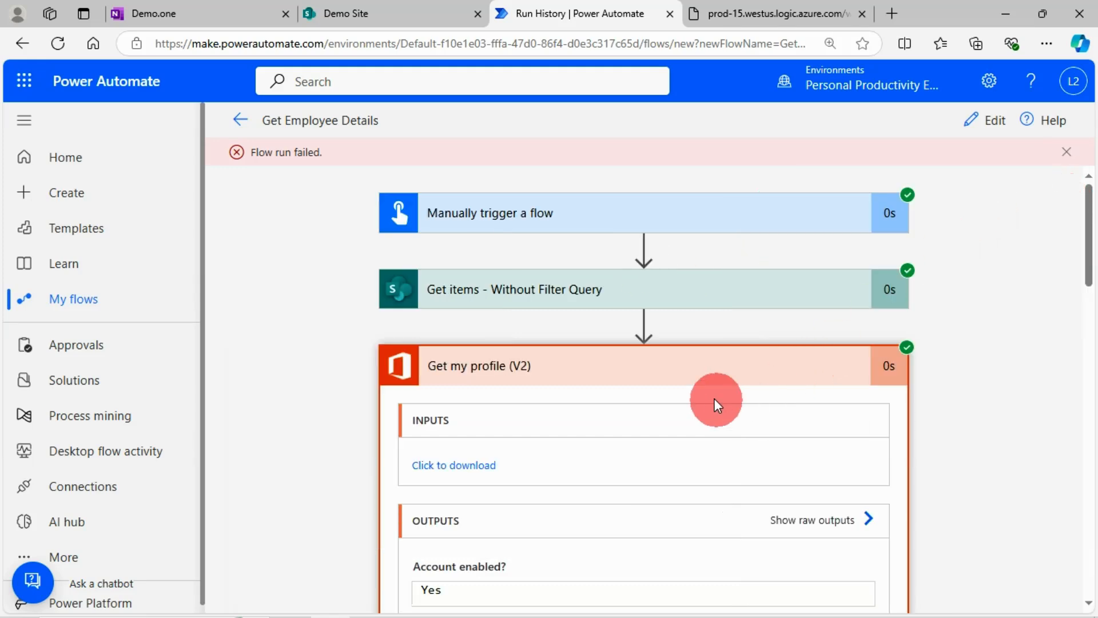
{"action": "left_click", "coordinate": [692, 369]}
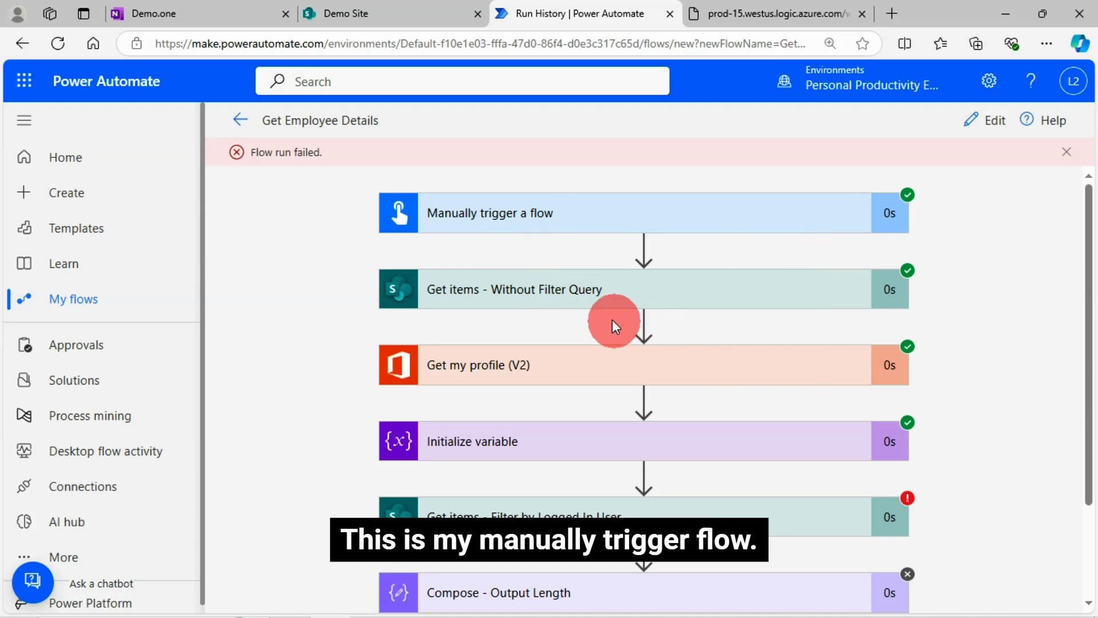
Step: Review the inputs and outputs of the Get items - Without Filter Query action, and collapse it
{"action": "left_click", "coordinate": [538, 309]}
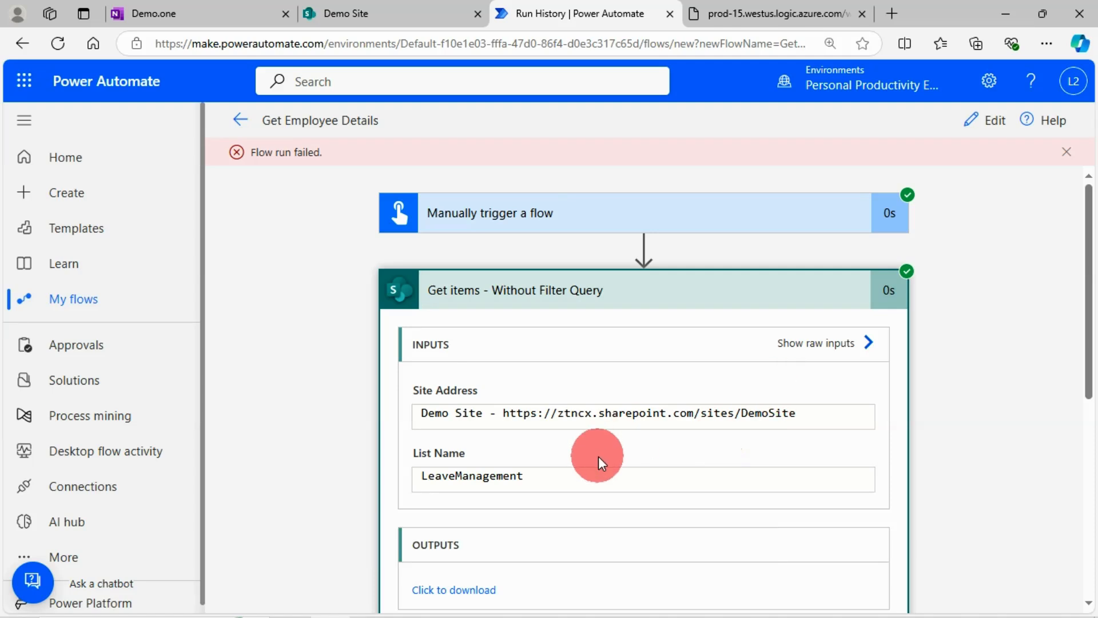
{"action": "scroll", "coordinate": [572, 449], "scroll_direction": "down", "scroll_amount": 3}
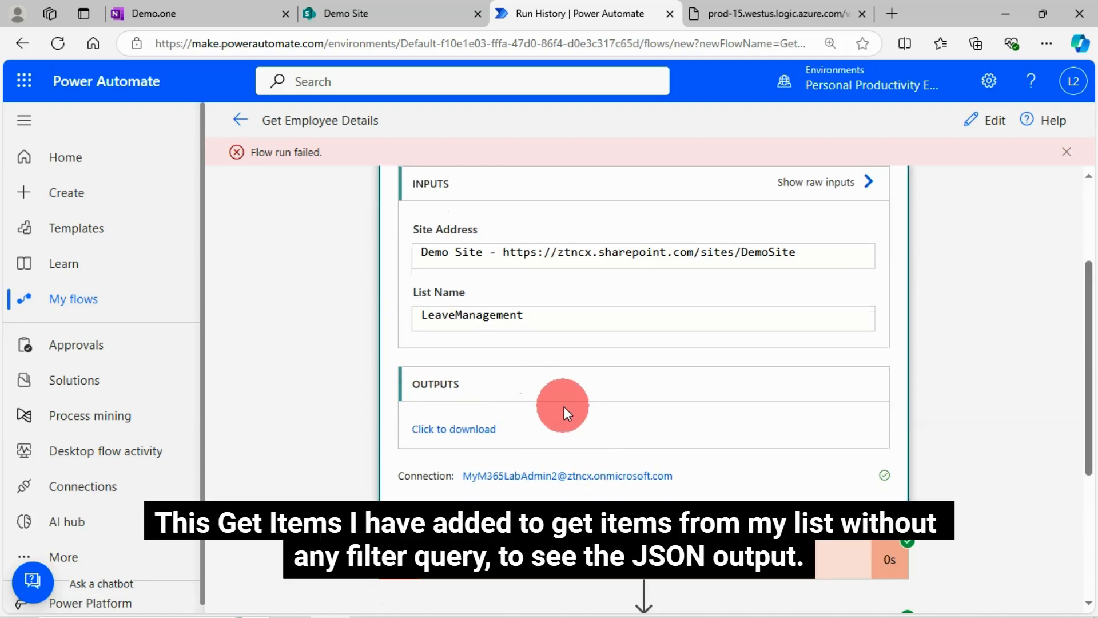
{"action": "scroll", "coordinate": [564, 406], "scroll_direction": "up", "scroll_amount": 1}
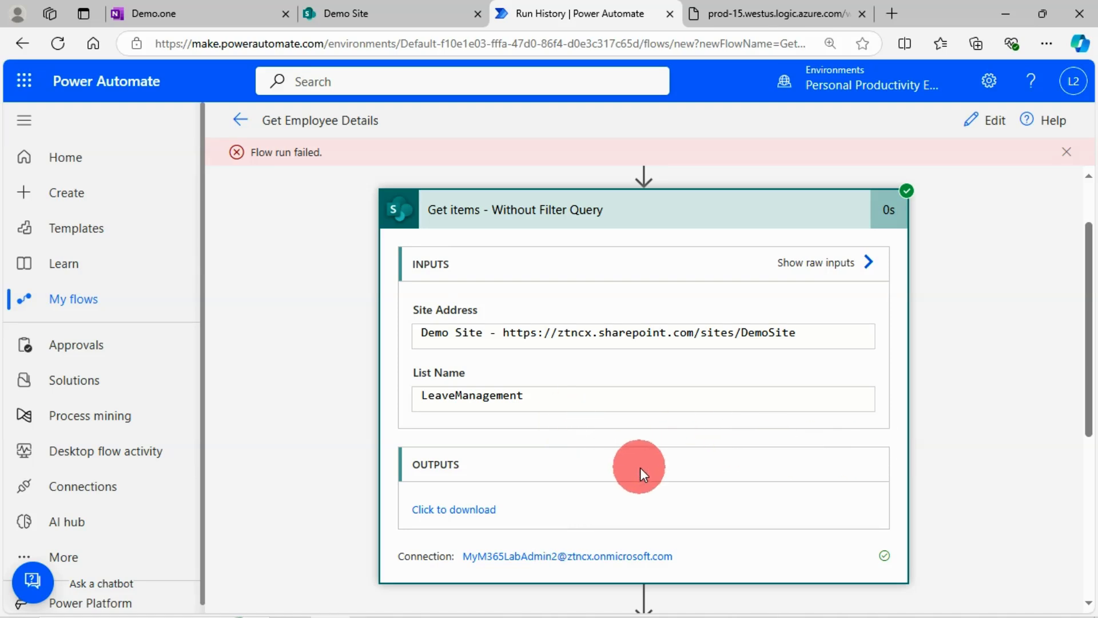
{"action": "left_click", "coordinate": [634, 213]}
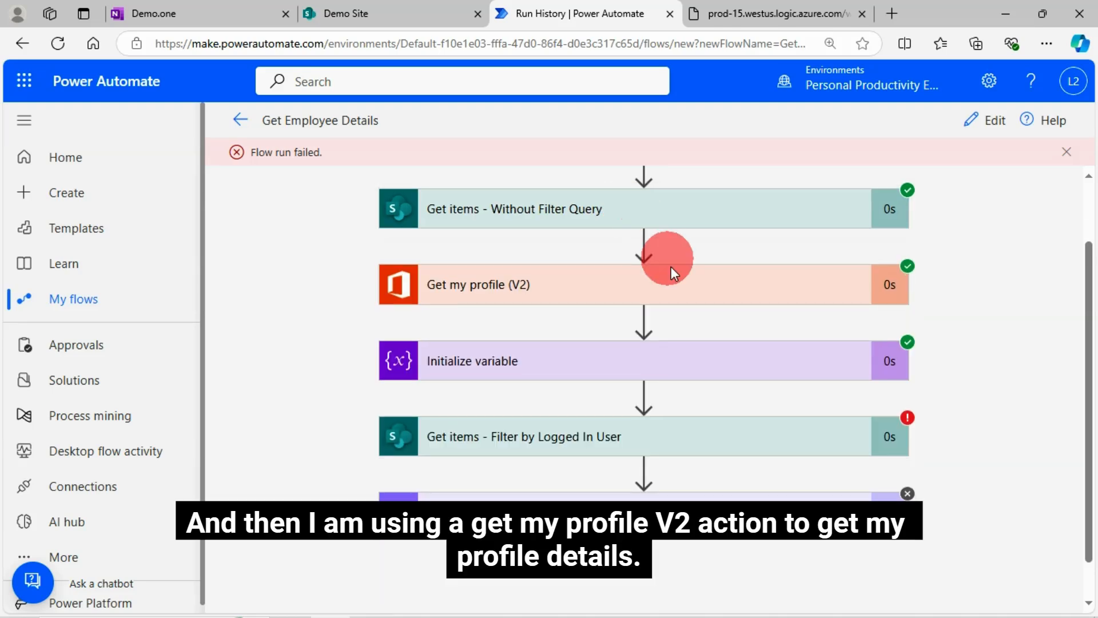
Step: Inspect the Get my profile (V2) and Get items - Filter by Logged In User actions in the flow run
{"action": "left_click", "coordinate": [595, 297]}
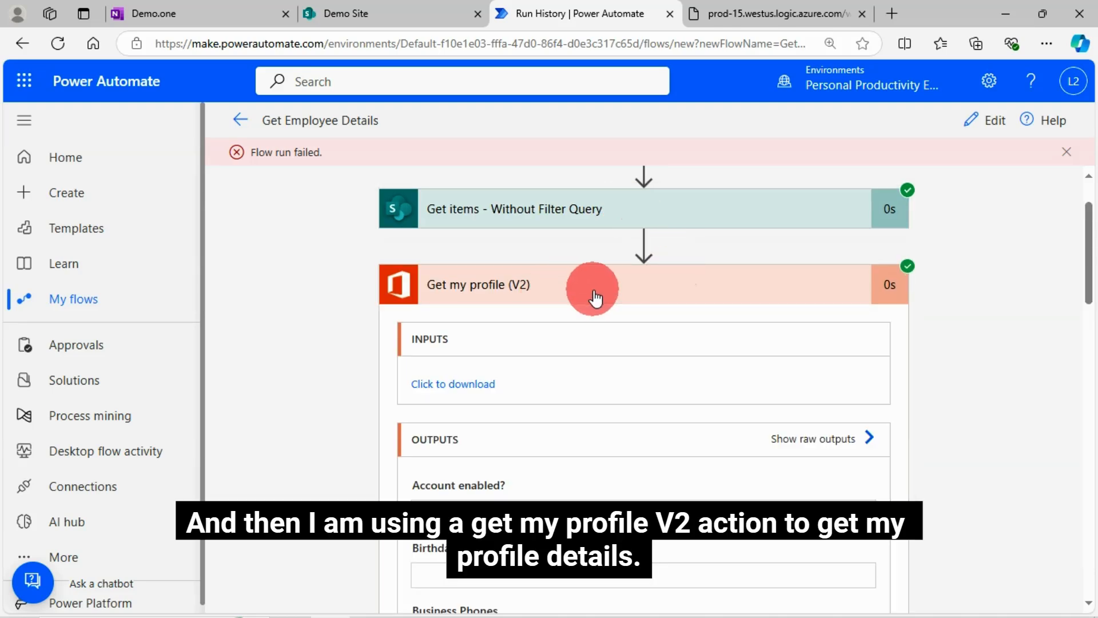
{"action": "left_click", "coordinate": [595, 297]}
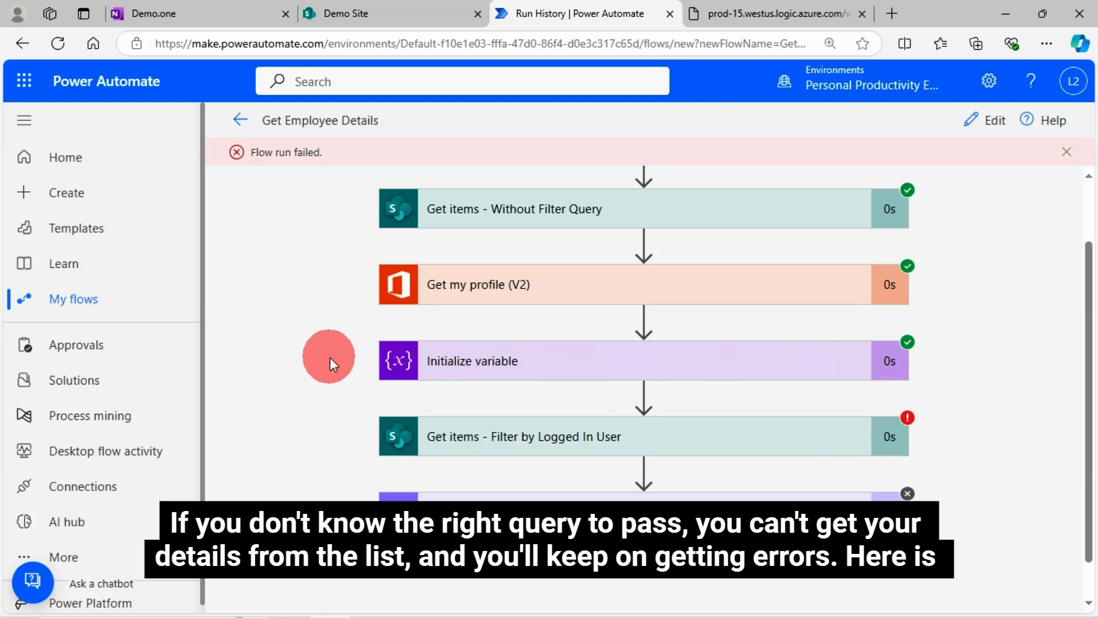
{"action": "left_click", "coordinate": [522, 439]}
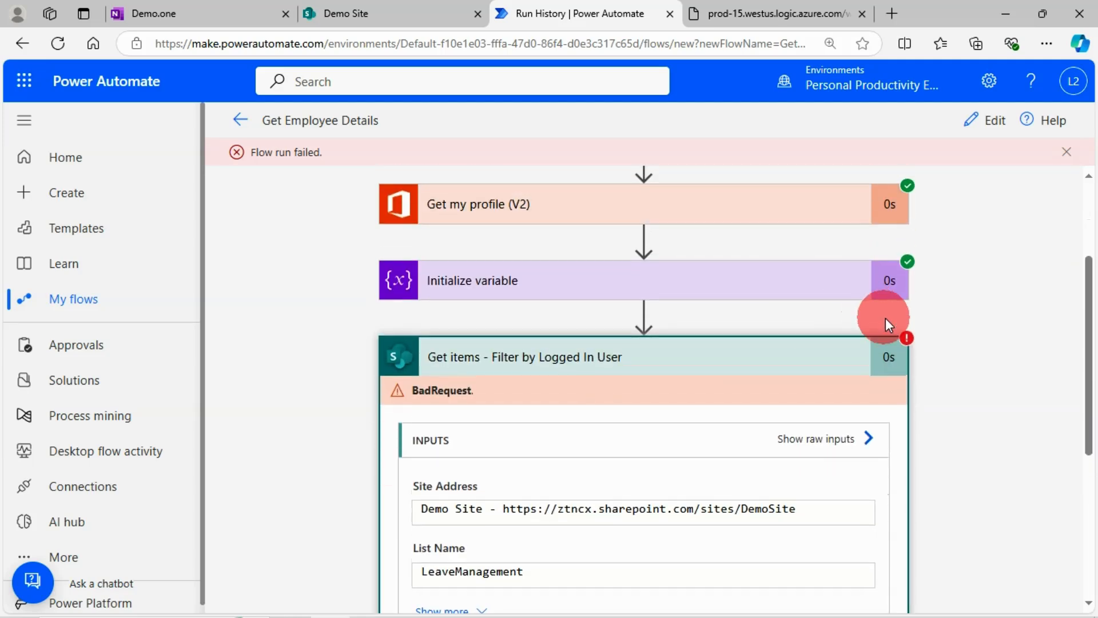
Step: Open the flow for editing, check the Filter Query of Get items - Filter by Logged In User, and collapse that action
{"action": "left_click", "coordinate": [994, 139]}
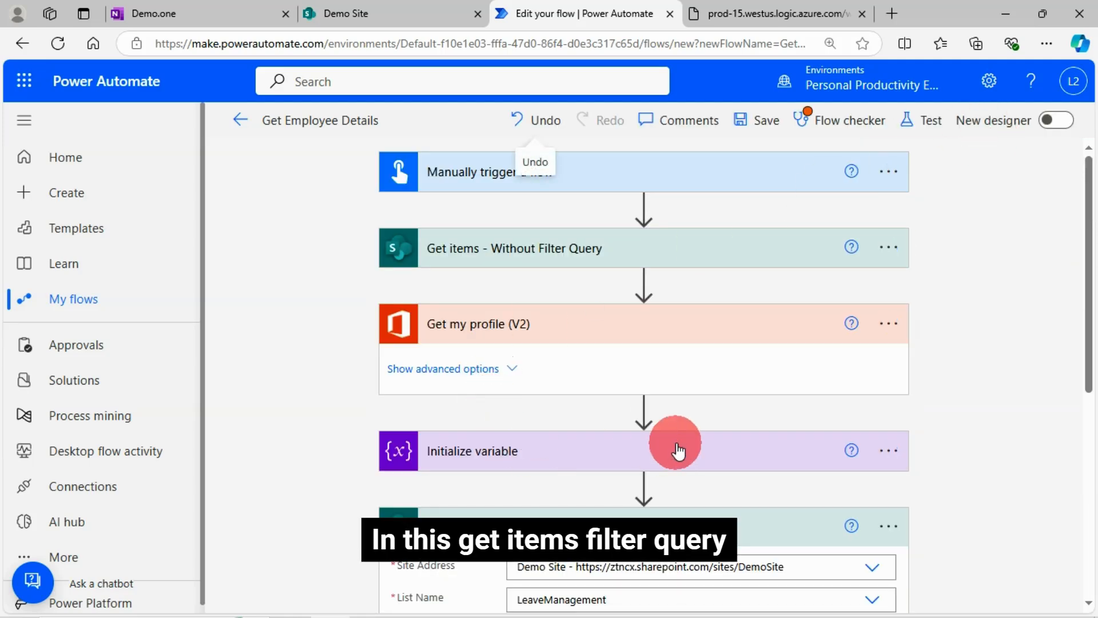
{"action": "scroll", "coordinate": [674, 449], "scroll_direction": "down", "scroll_amount": 2}
{"action": "scroll", "coordinate": [458, 466], "scroll_direction": "down", "scroll_amount": 2}
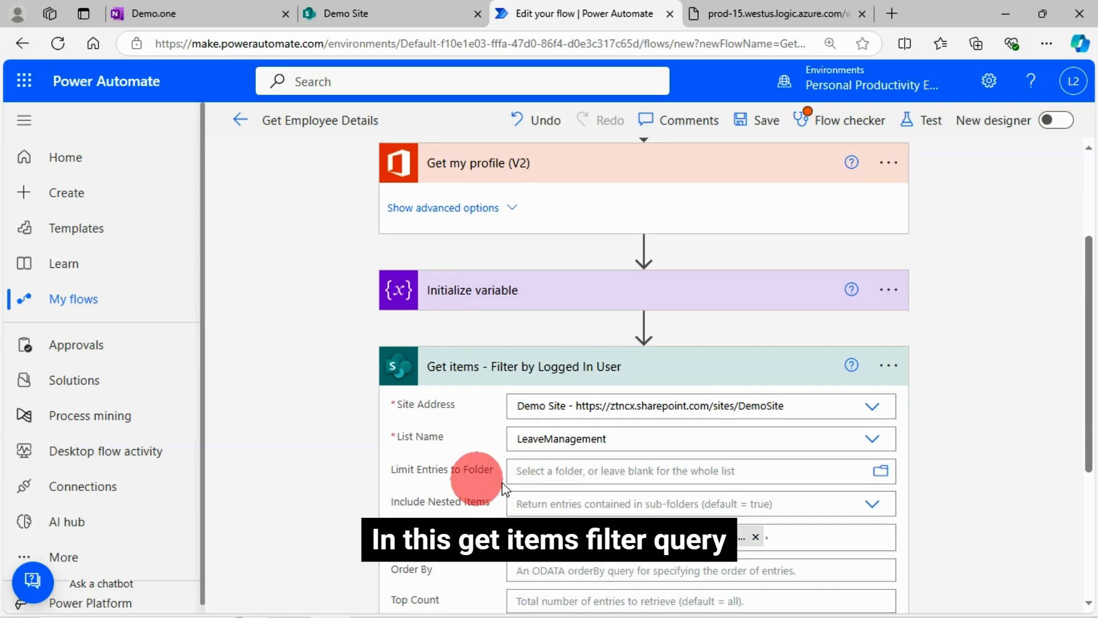
{"action": "scroll", "coordinate": [678, 526], "scroll_direction": "down", "scroll_amount": 2}
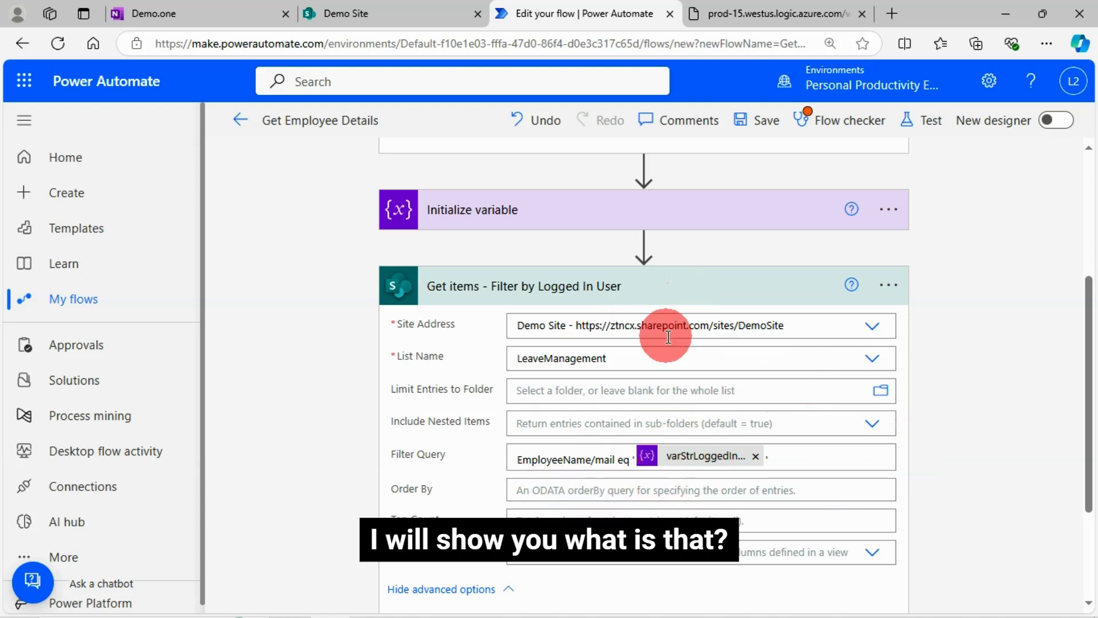
{"action": "left_click", "coordinate": [700, 295]}
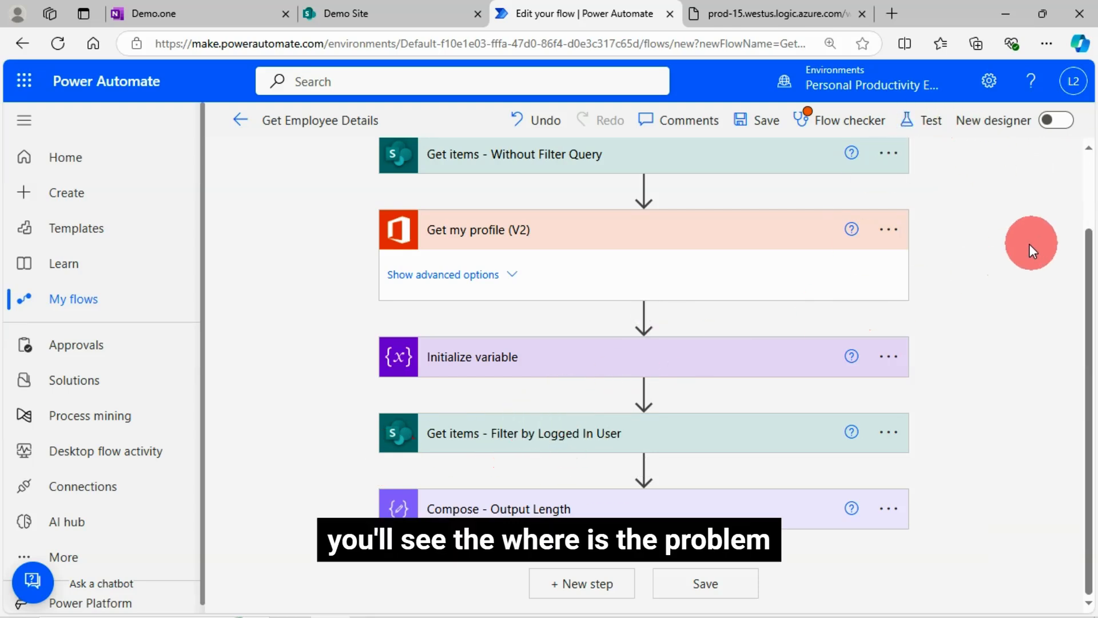
Step: Run the flow as a manual test and highlight the error description in the run details
{"action": "left_click", "coordinate": [929, 121]}
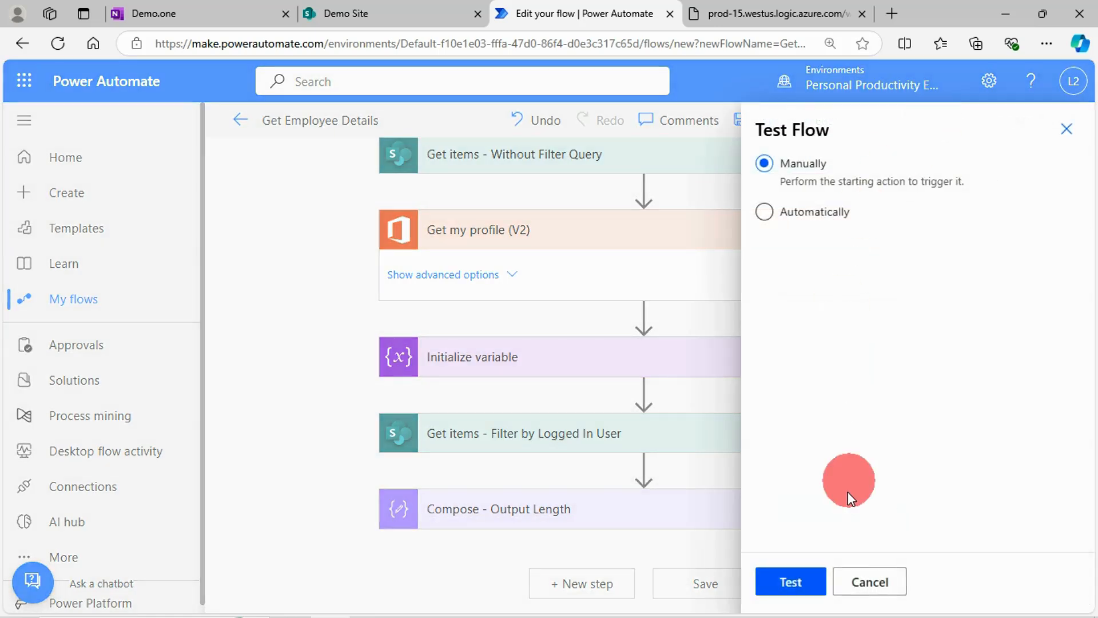
{"action": "left_click", "coordinate": [792, 584]}
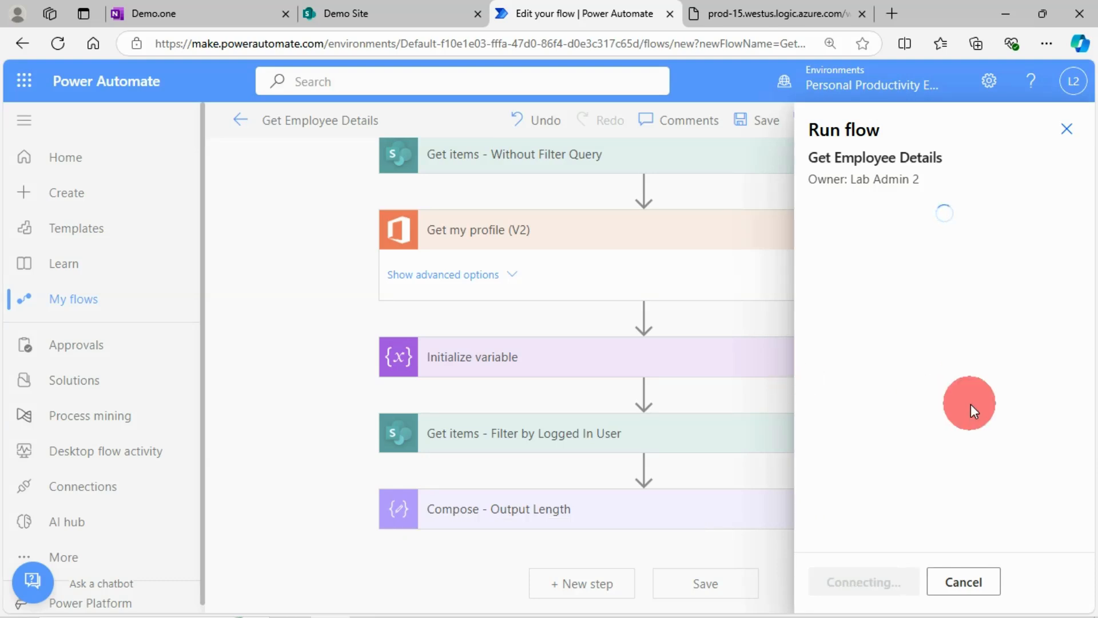
{"action": "left_click", "coordinate": [867, 581]}
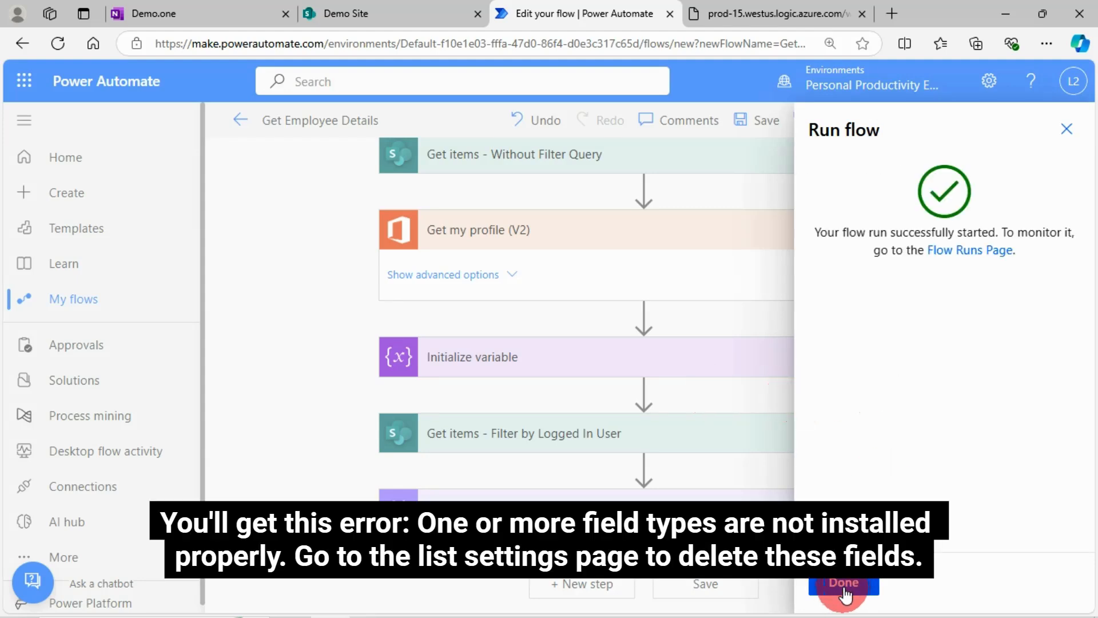
{"action": "left_click", "coordinate": [844, 589]}
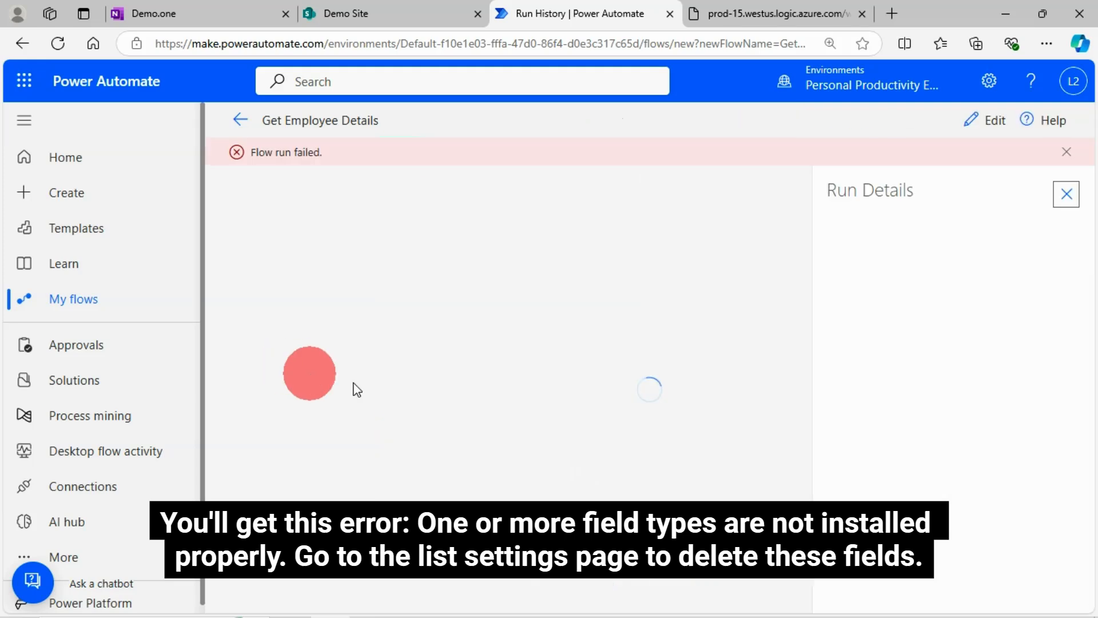
{"action": "left_click", "coordinate": [899, 400]}
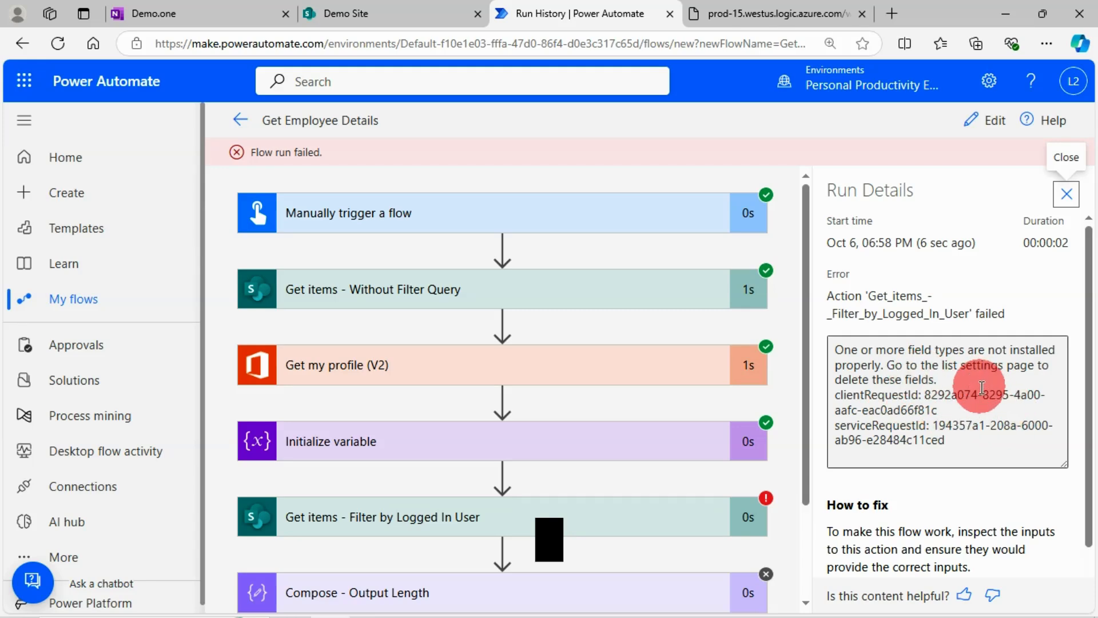
{"action": "left_click_drag", "start_coordinate": [940, 380], "coordinate": [838, 343]}
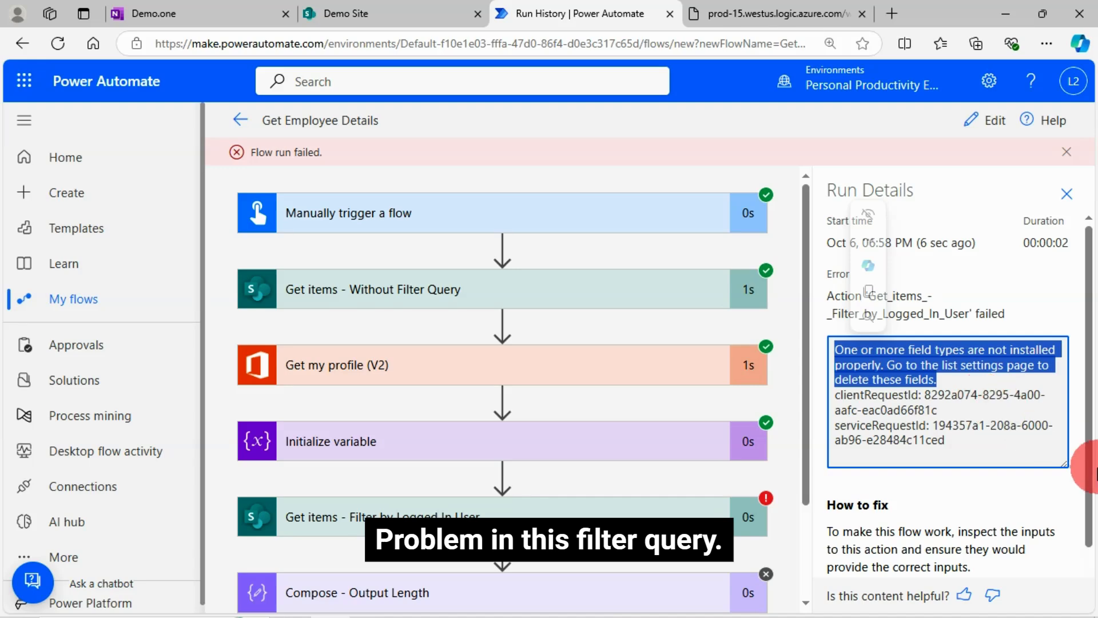
Step: Open the downloadable JSON output of the Get items - Without Filter Query action
{"action": "left_click", "coordinate": [417, 291]}
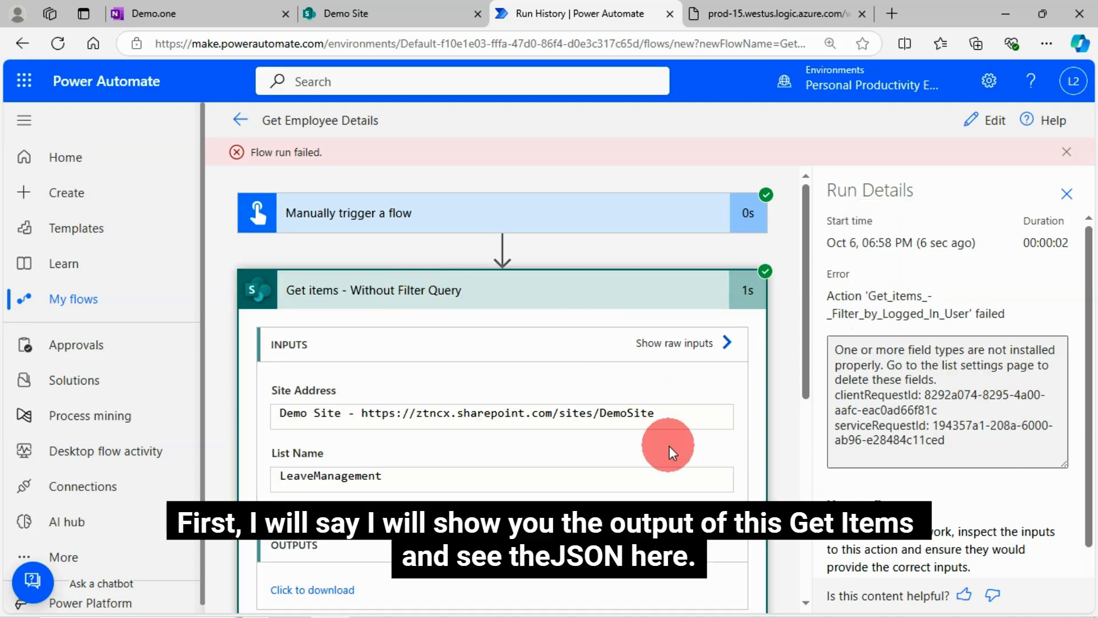
{"action": "scroll", "coordinate": [553, 478], "scroll_direction": "down", "scroll_amount": 3}
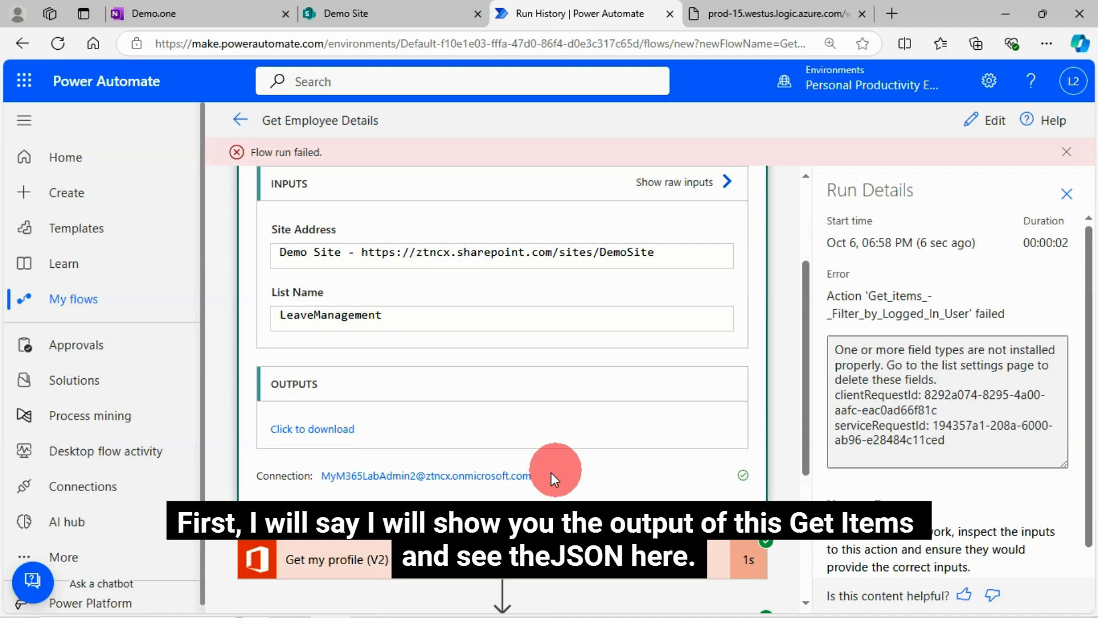
{"action": "left_click", "coordinate": [334, 434]}
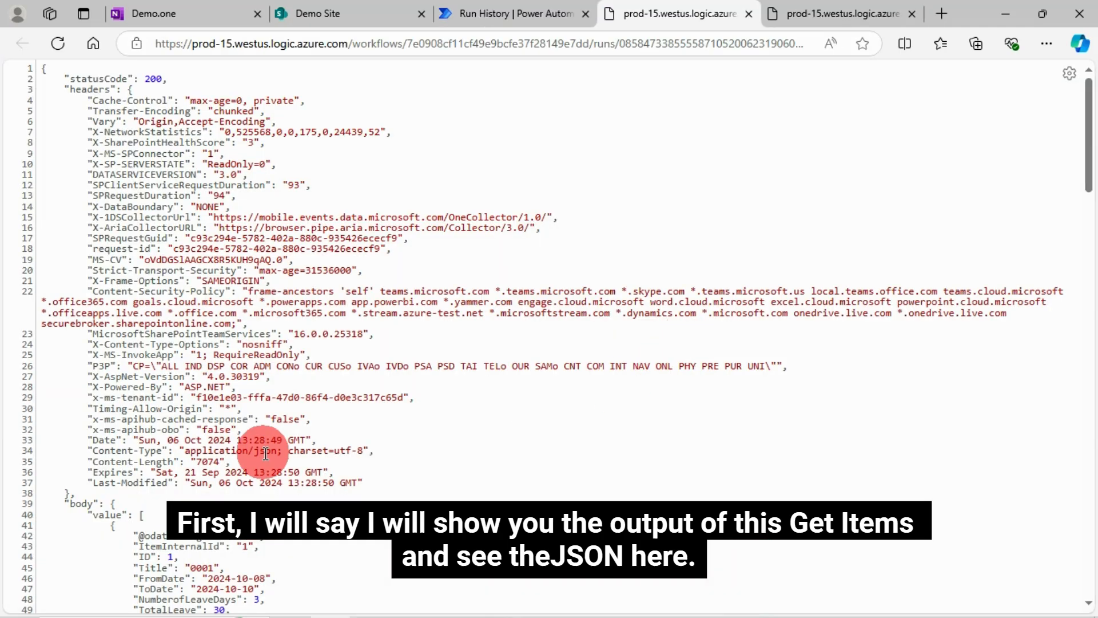
Step: Locate the EmployeeName object in the JSON output and copy its Email property name
{"action": "scroll", "coordinate": [362, 419], "scroll_direction": "down", "scroll_amount": 1}
{"action": "scroll", "coordinate": [362, 419], "scroll_direction": "down", "scroll_amount": 2}
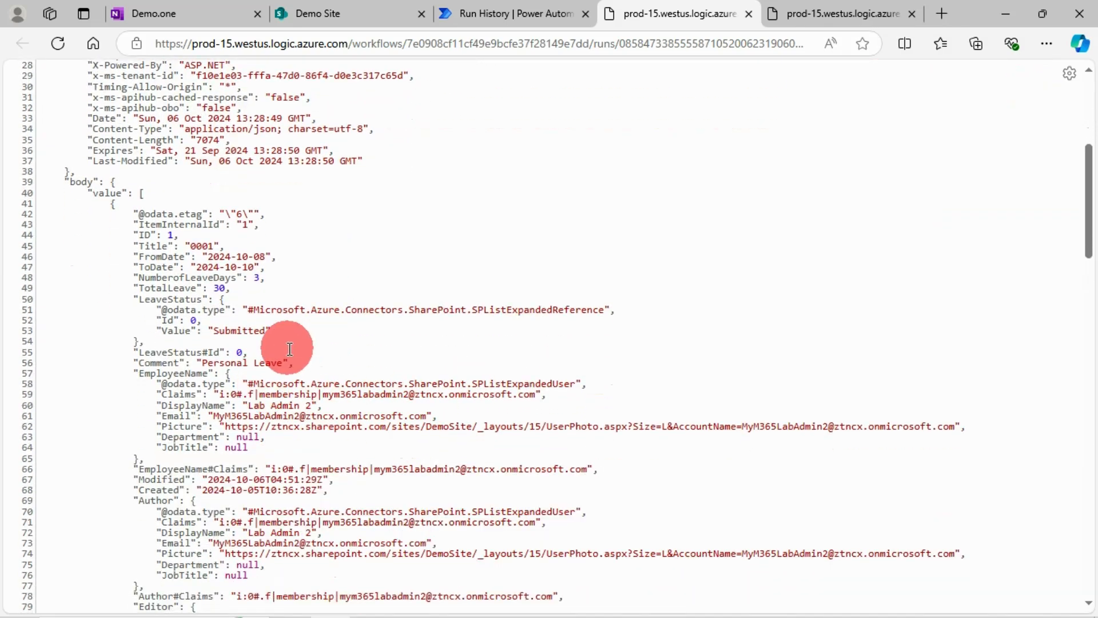
{"action": "scroll", "coordinate": [294, 246], "scroll_direction": "up", "scroll_amount": 2}
{"action": "scroll", "coordinate": [320, 397], "scroll_direction": "down", "scroll_amount": 2}
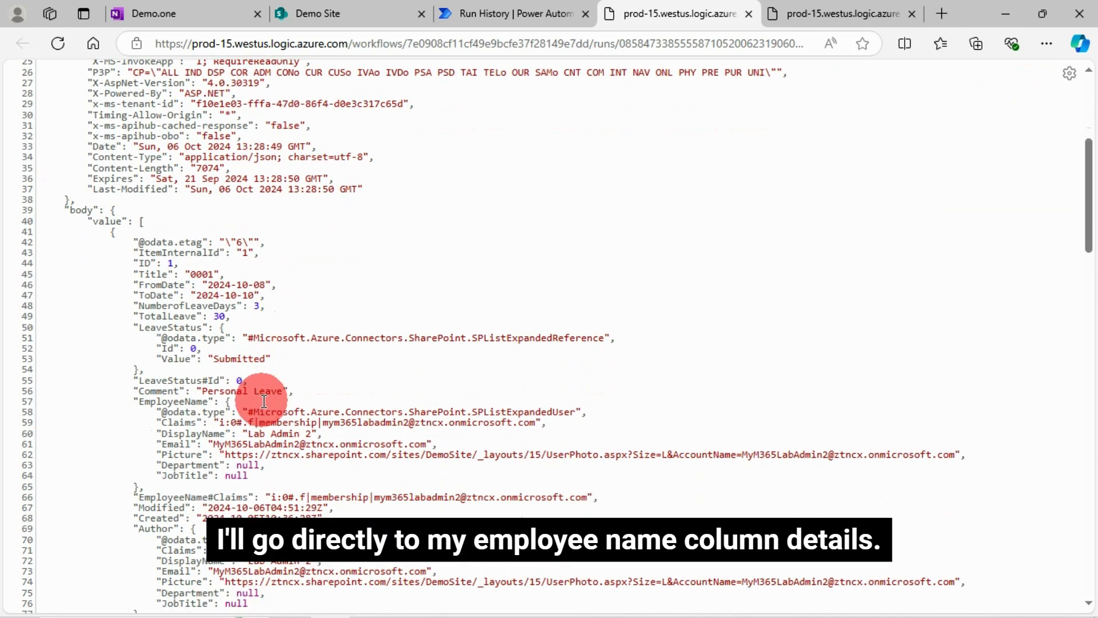
{"action": "scroll", "coordinate": [320, 420], "scroll_direction": "down", "scroll_amount": 2}
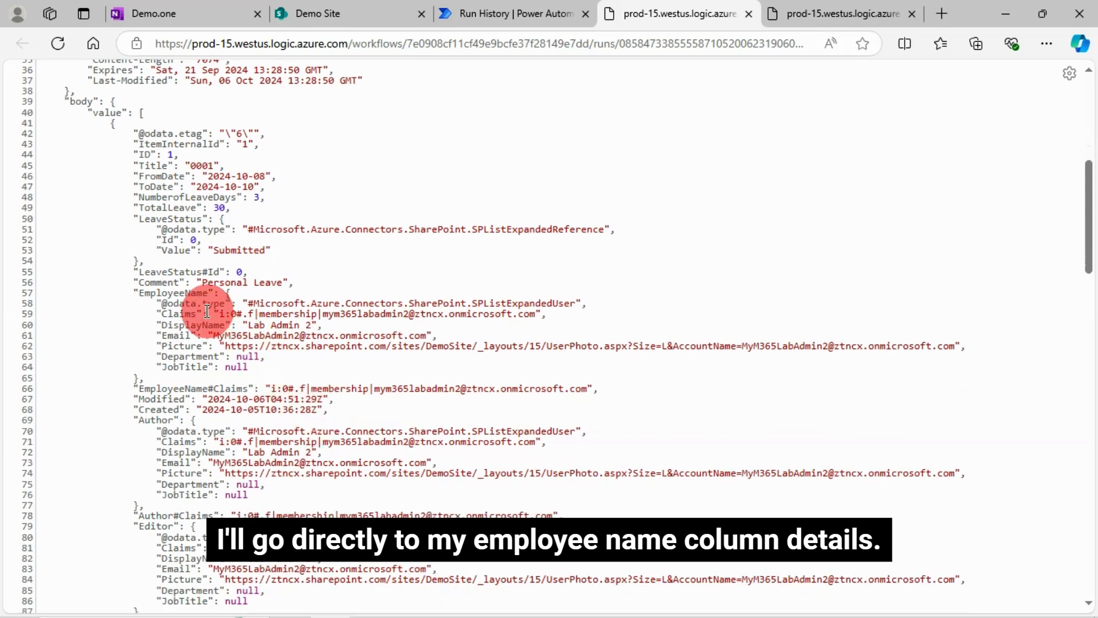
{"action": "left_click_drag", "start_coordinate": [140, 292], "coordinate": [193, 289]}
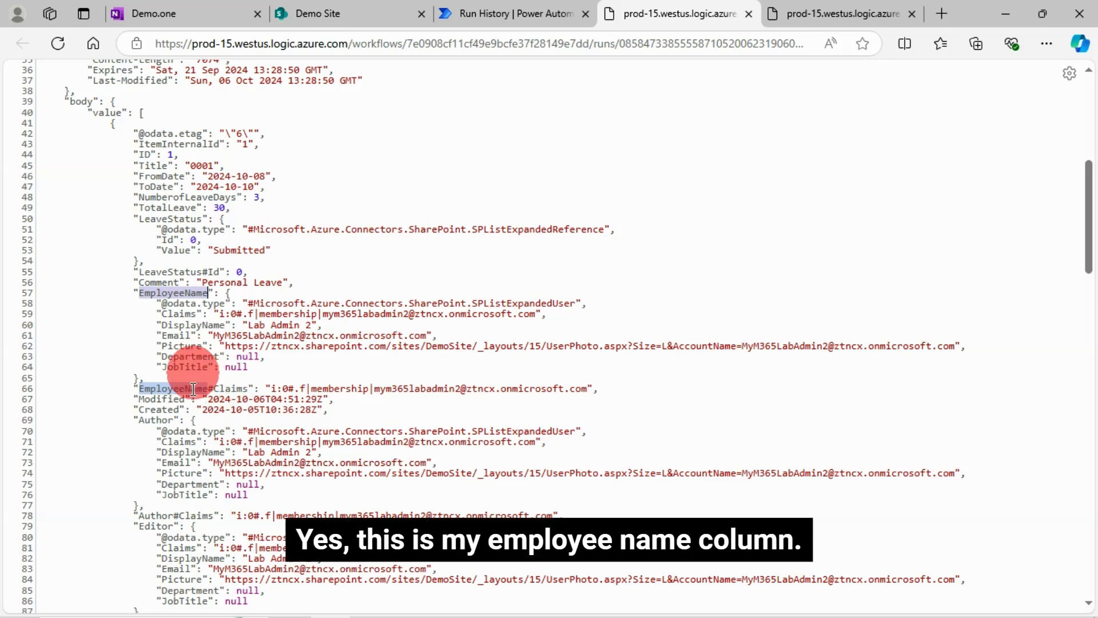
{"action": "double_click", "coordinate": [173, 335]}
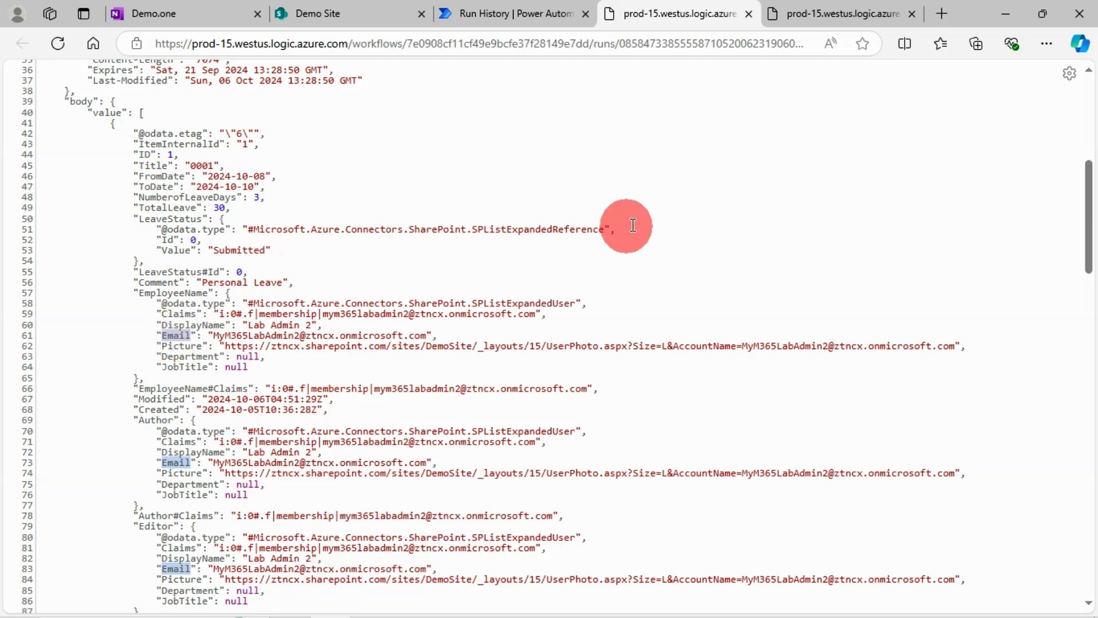
Step: Return to the flow run and expand the Get items - Filter by Logged In User action
{"action": "left_click", "coordinate": [495, 16]}
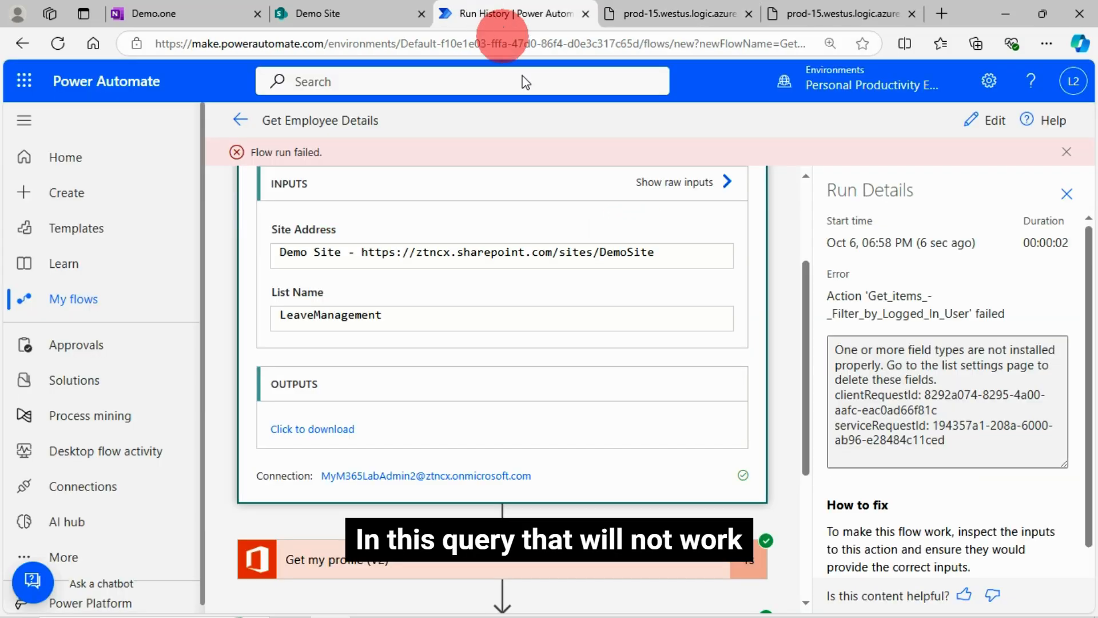
{"action": "scroll", "coordinate": [436, 511], "scroll_direction": "down", "scroll_amount": 5}
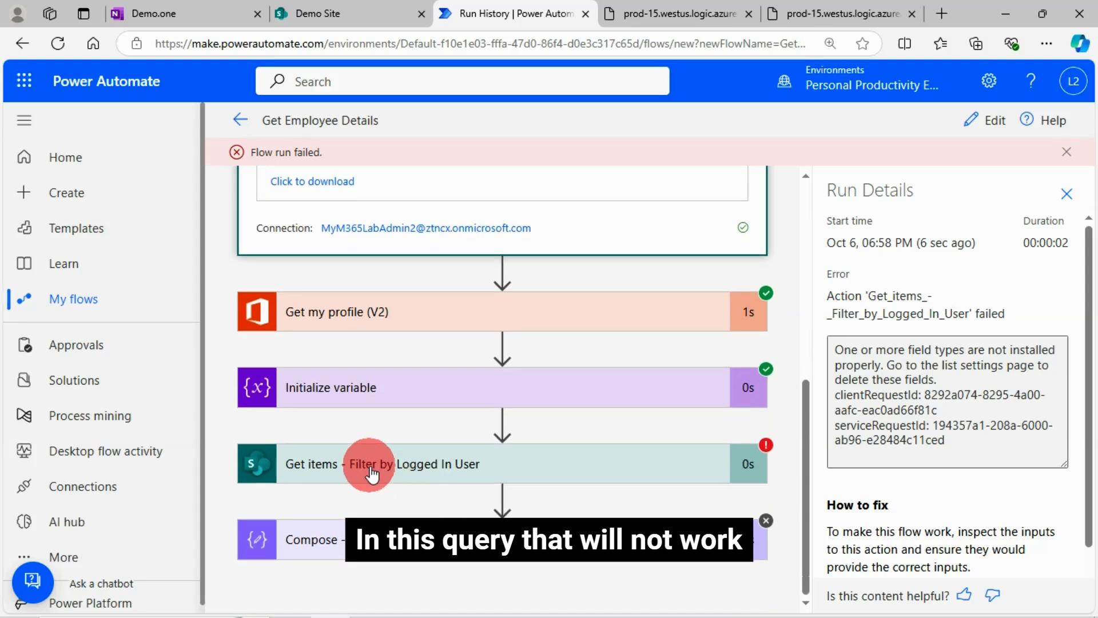
{"action": "left_click", "coordinate": [371, 472]}
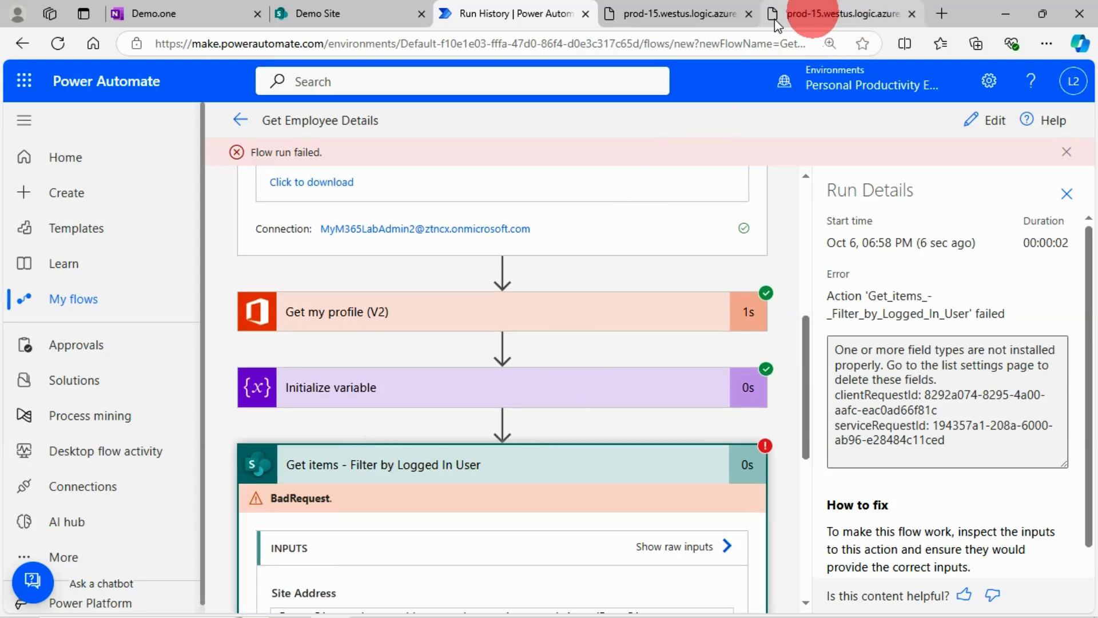
Step: Switch to the Demo notebook in OneNote and add the copied text "Email" on a new line below "EMail"
{"action": "left_click", "coordinate": [176, 16]}
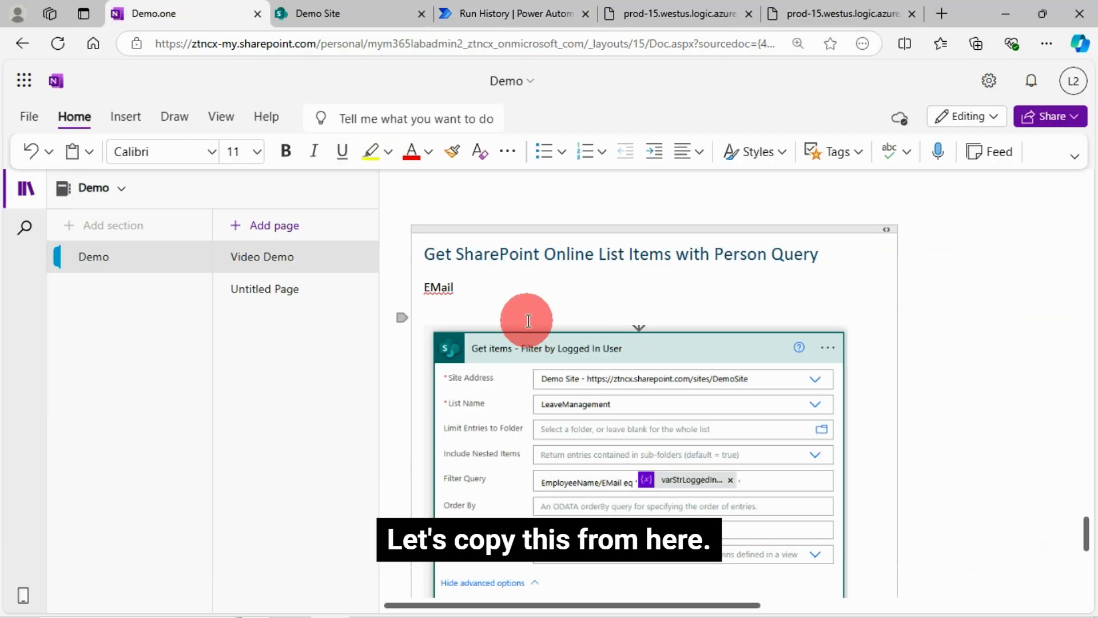
{"action": "scroll", "coordinate": [643, 311], "scroll_direction": "up", "scroll_amount": 3}
{"action": "scroll", "coordinate": [573, 377], "scroll_direction": "down", "scroll_amount": 3}
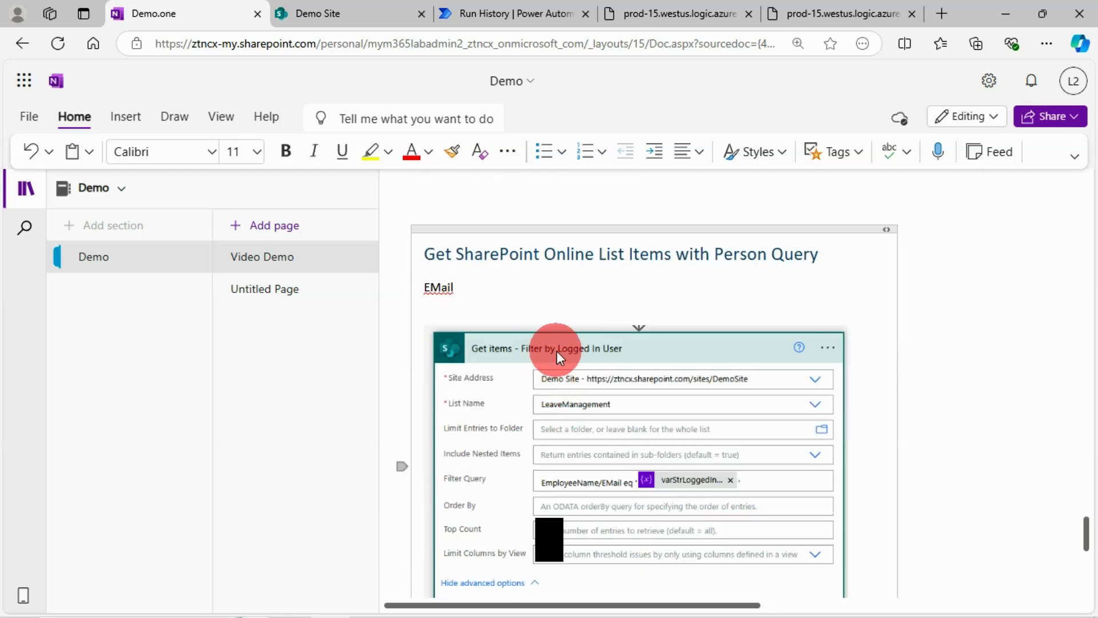
{"action": "key", "text": "Return"}
{"action": "key", "text": "Return"}
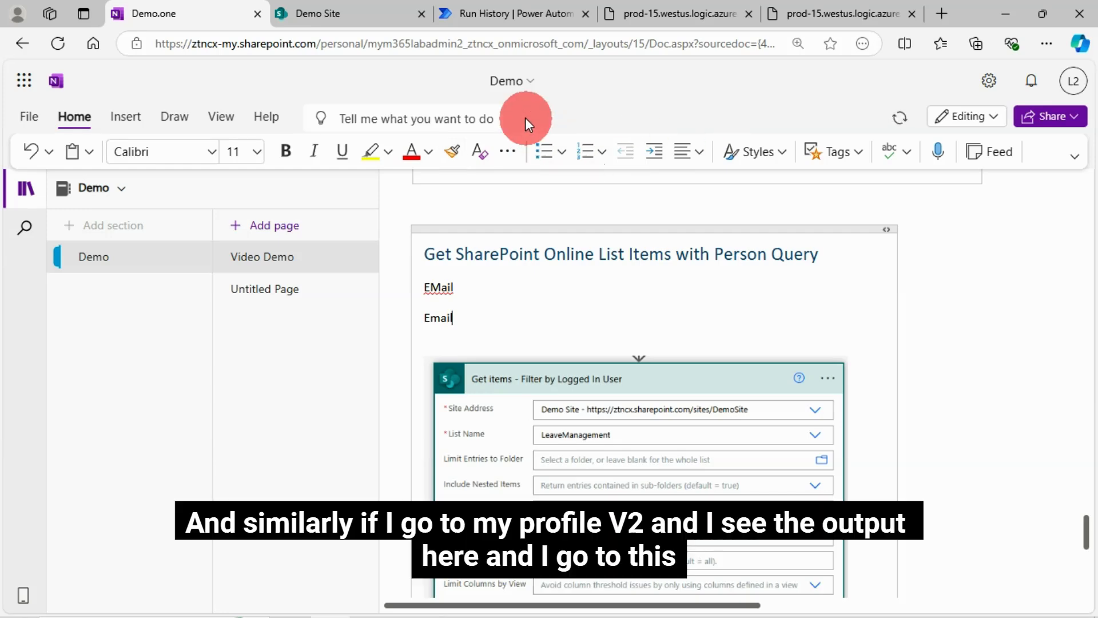
Step: Return to the Power Automate flow run and expand the Get my profile (V2) action to show its outputs
{"action": "left_click", "coordinate": [503, 12]}
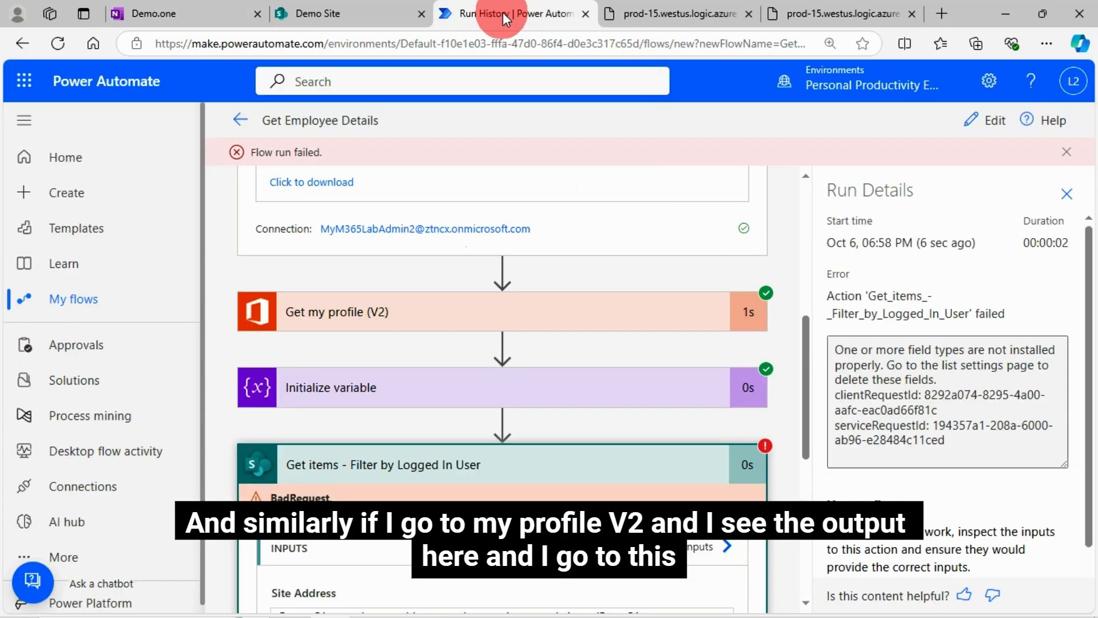
{"action": "left_click", "coordinate": [407, 315]}
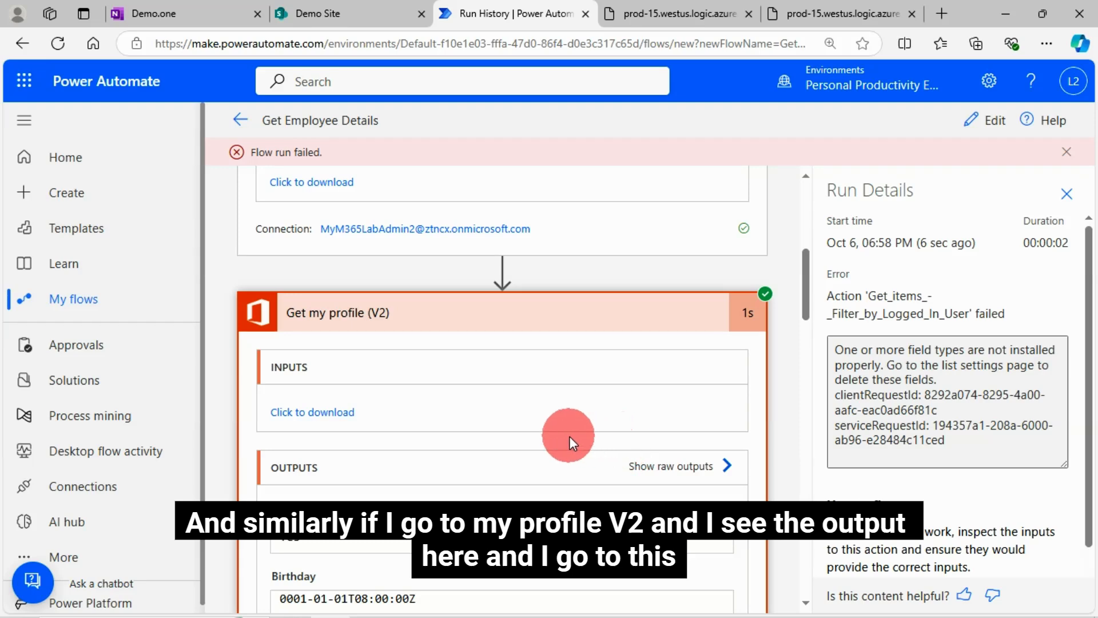
{"action": "scroll", "coordinate": [568, 436], "scroll_direction": "down", "scroll_amount": 2}
{"action": "scroll", "coordinate": [359, 486], "scroll_direction": "down", "scroll_amount": 2}
{"action": "scroll", "coordinate": [417, 488], "scroll_direction": "down", "scroll_amount": 2}
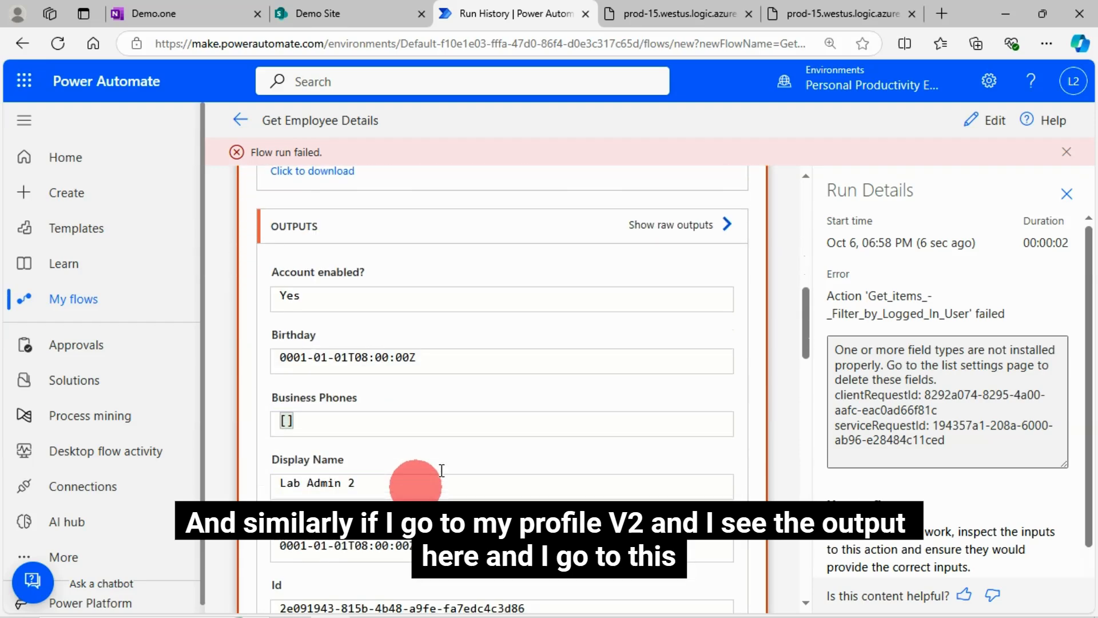
Step: Locate and select the mail property name in the raw outputs of Get my profile (V2), then close the raw outputs
{"action": "left_click", "coordinate": [718, 229]}
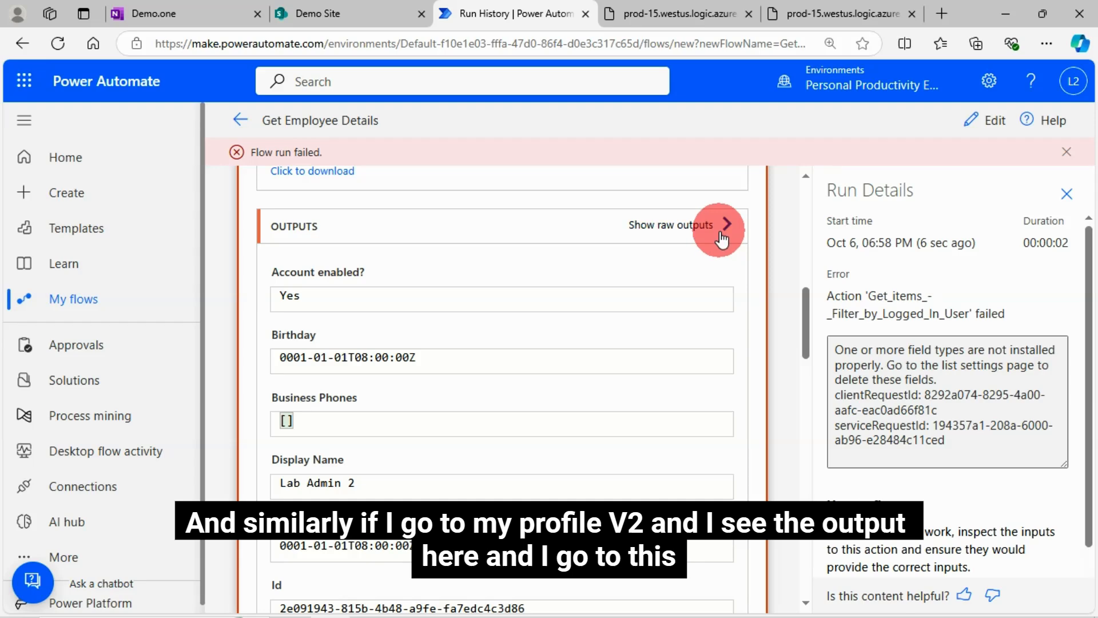
{"action": "scroll", "coordinate": [702, 441], "scroll_direction": "down", "scroll_amount": 4}
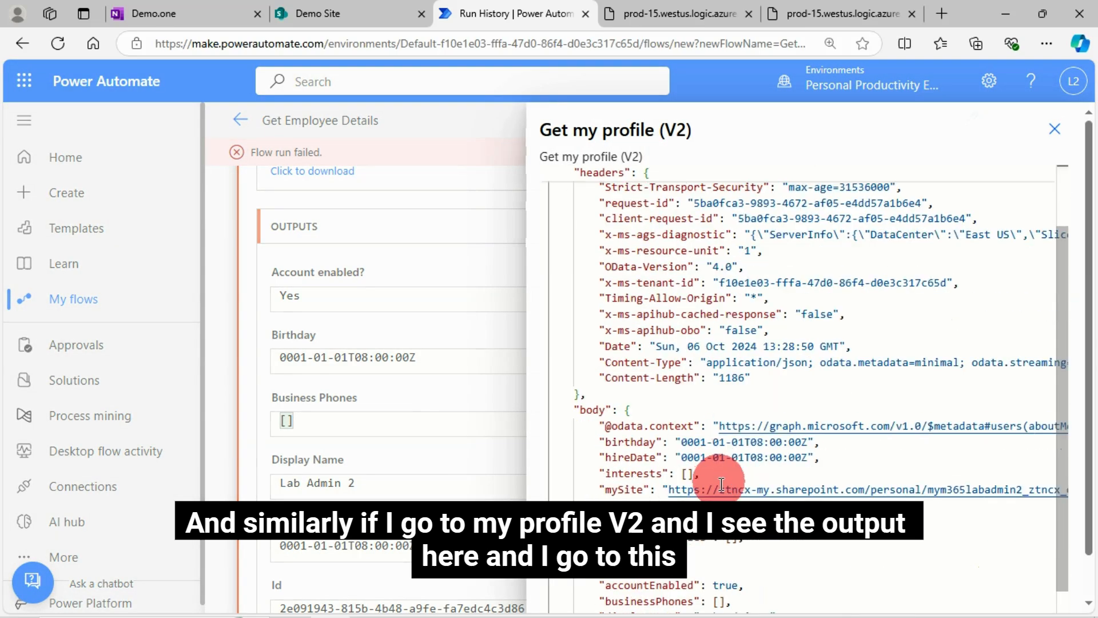
{"action": "scroll", "coordinate": [782, 500], "scroll_direction": "down", "scroll_amount": 1}
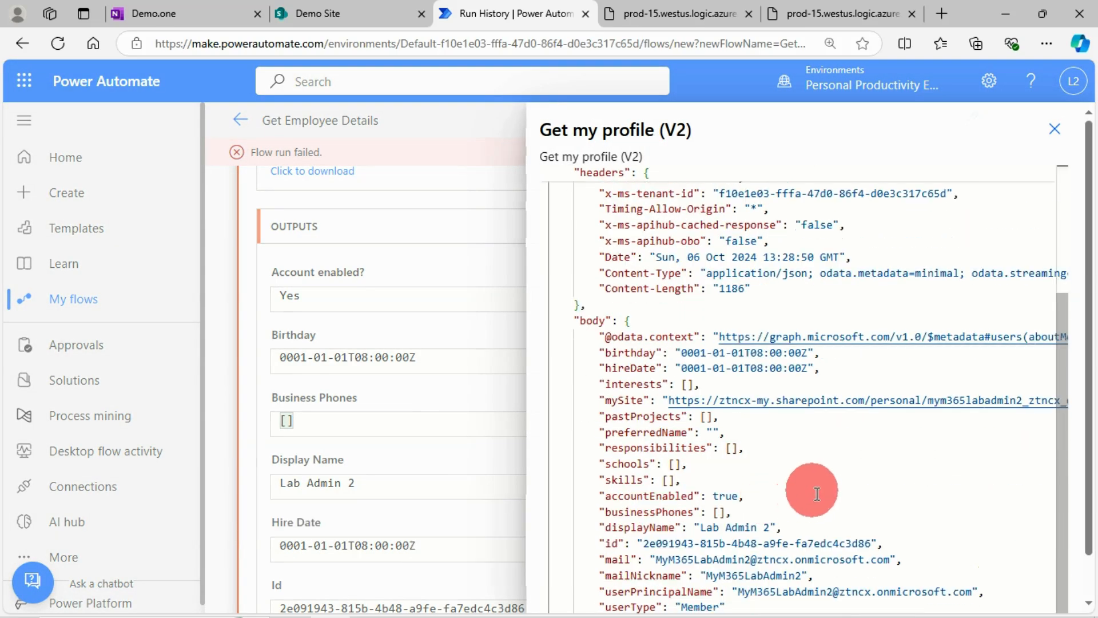
{"action": "left_click", "coordinate": [618, 560]}
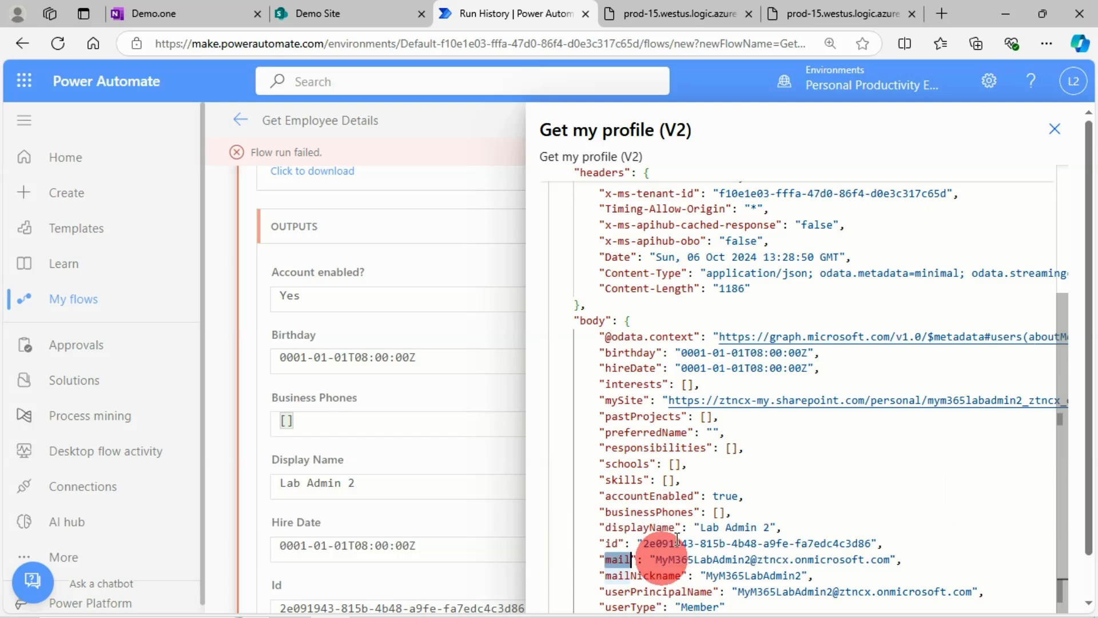
{"action": "left_click", "coordinate": [1056, 131]}
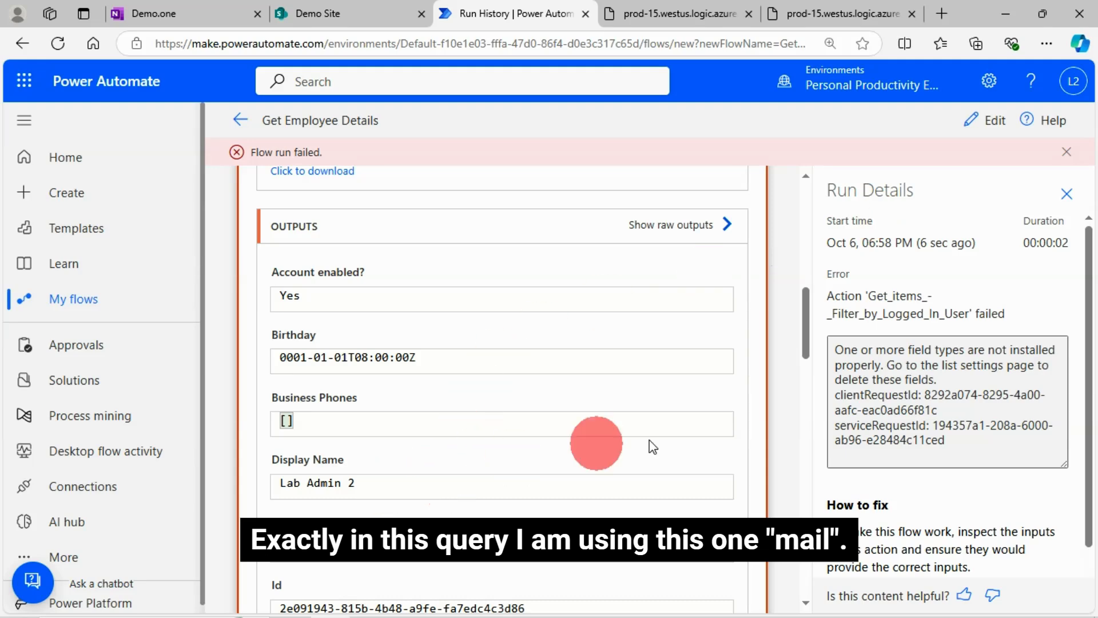
Step: Open the flow for editing and expand the Get items - Filter by Logged In User action to review its Filter Query
{"action": "left_click", "coordinate": [990, 129]}
{"action": "scroll", "coordinate": [628, 490], "scroll_direction": "down", "scroll_amount": 3}
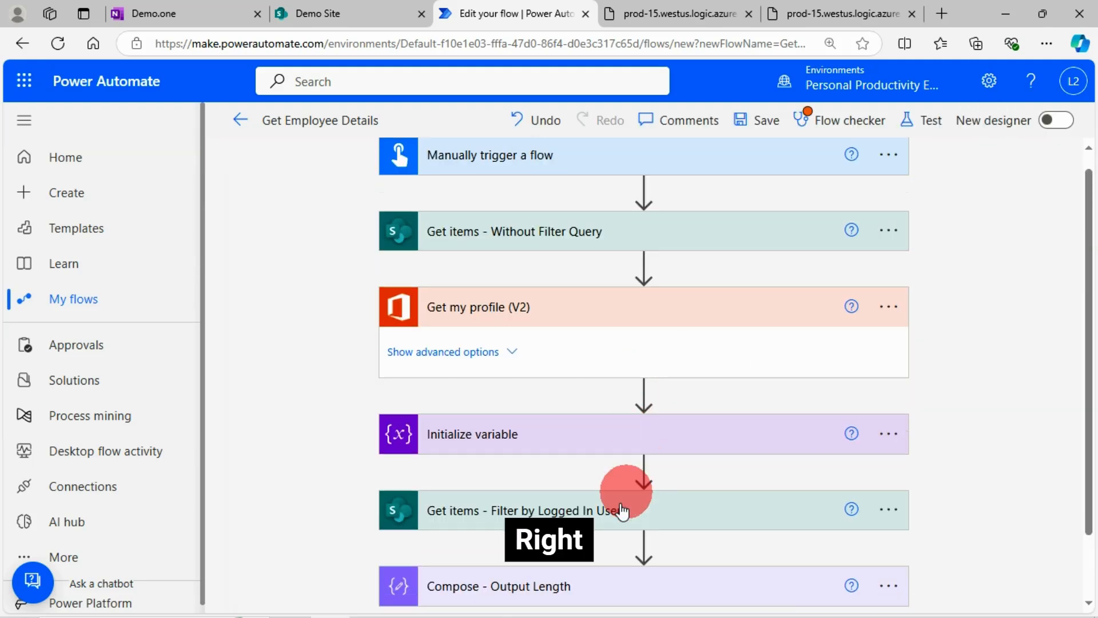
{"action": "left_click", "coordinate": [470, 442]}
{"action": "scroll", "coordinate": [650, 483], "scroll_direction": "down", "scroll_amount": 3}
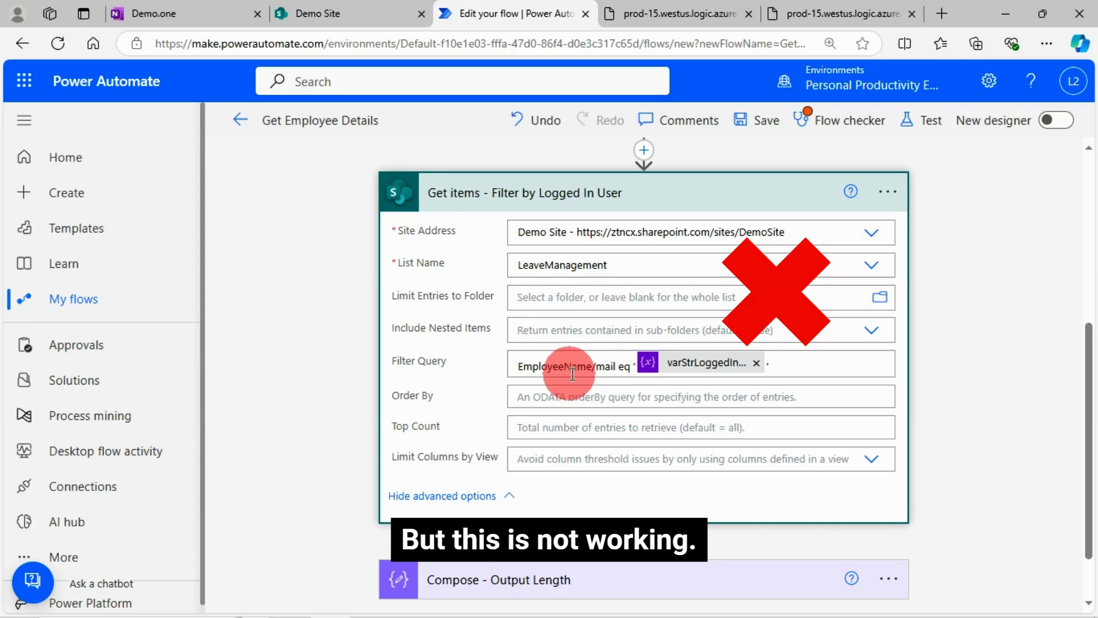
{"action": "scroll", "coordinate": [801, 355], "scroll_direction": "up", "scroll_amount": 3}
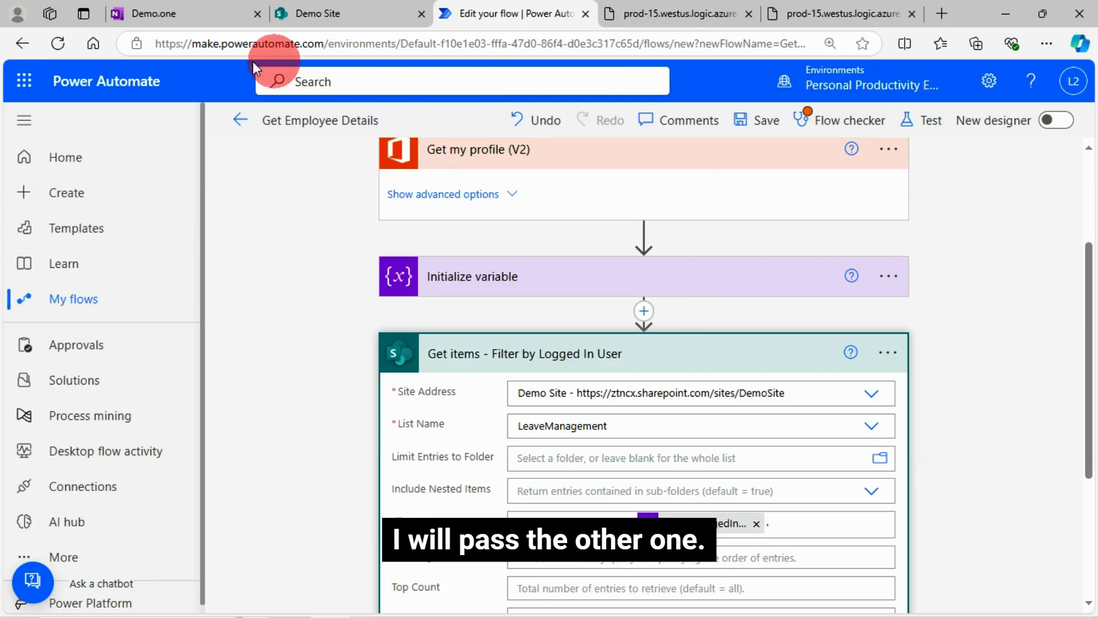
Step: Select the "Email" text in the OneNote Demo notebook and compare it with the EmployeeName property in the JSON output
{"action": "left_click", "coordinate": [177, 14]}
{"action": "left_click", "coordinate": [448, 318]}
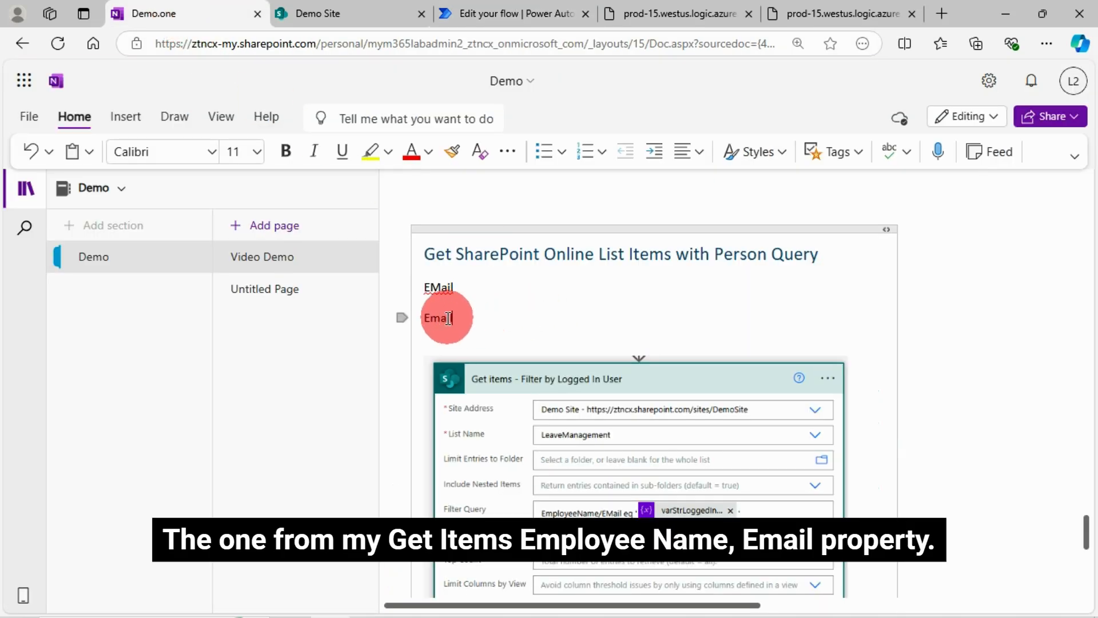
{"action": "double_click", "coordinate": [437, 318]}
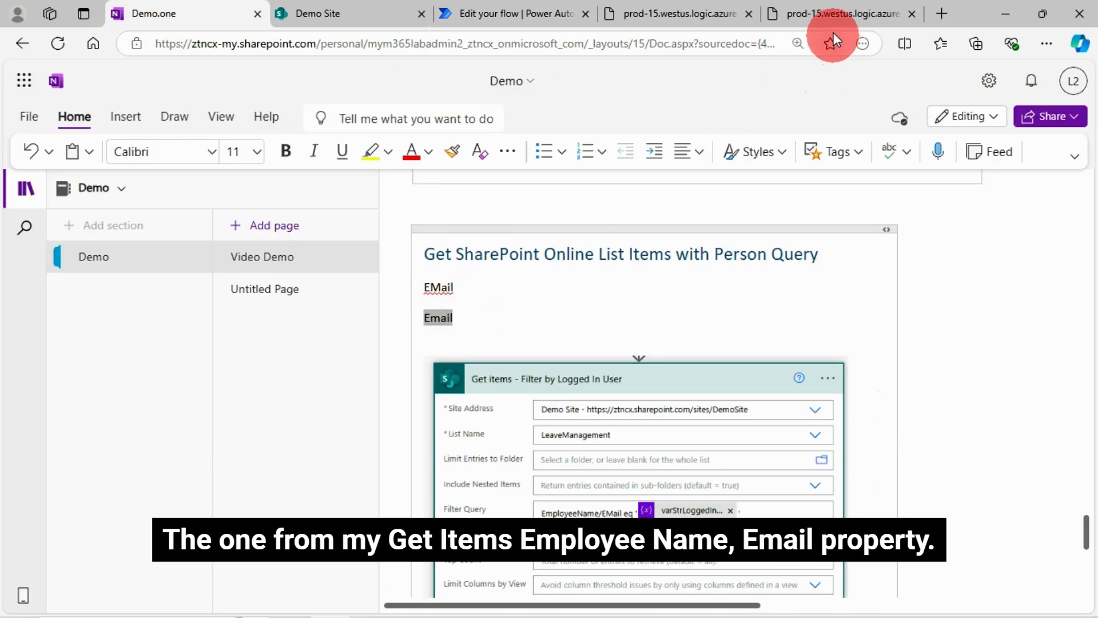
{"action": "left_click", "coordinate": [832, 14]}
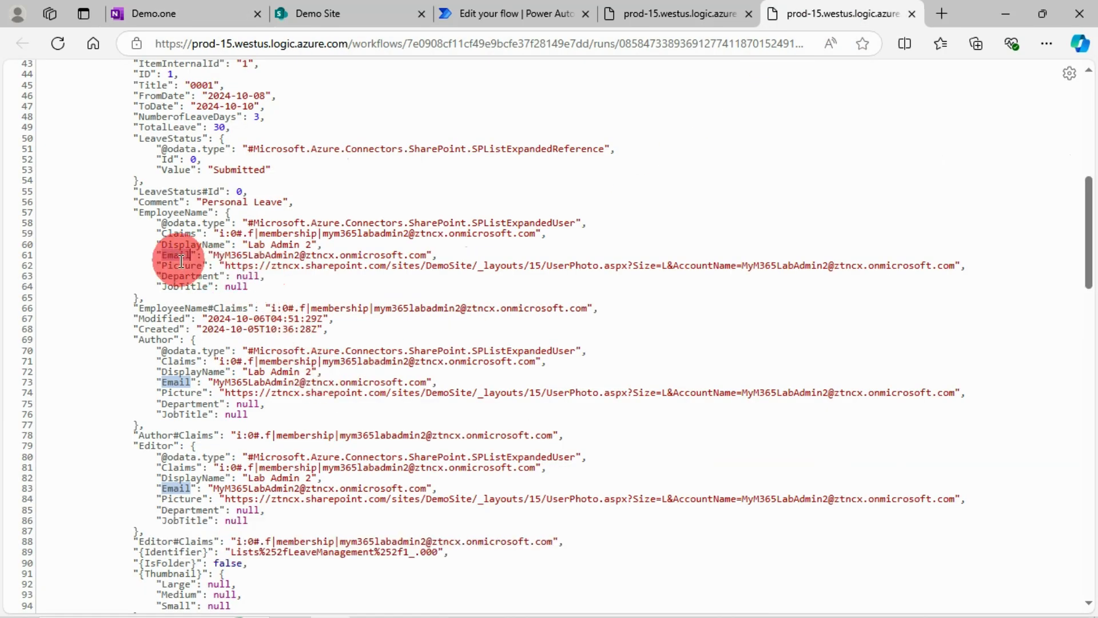
Step: In the flow editor, change the Filter Query's property to EmployeeName/Email, save the flow and dismiss the flow checker
{"action": "left_click", "coordinate": [521, 14]}
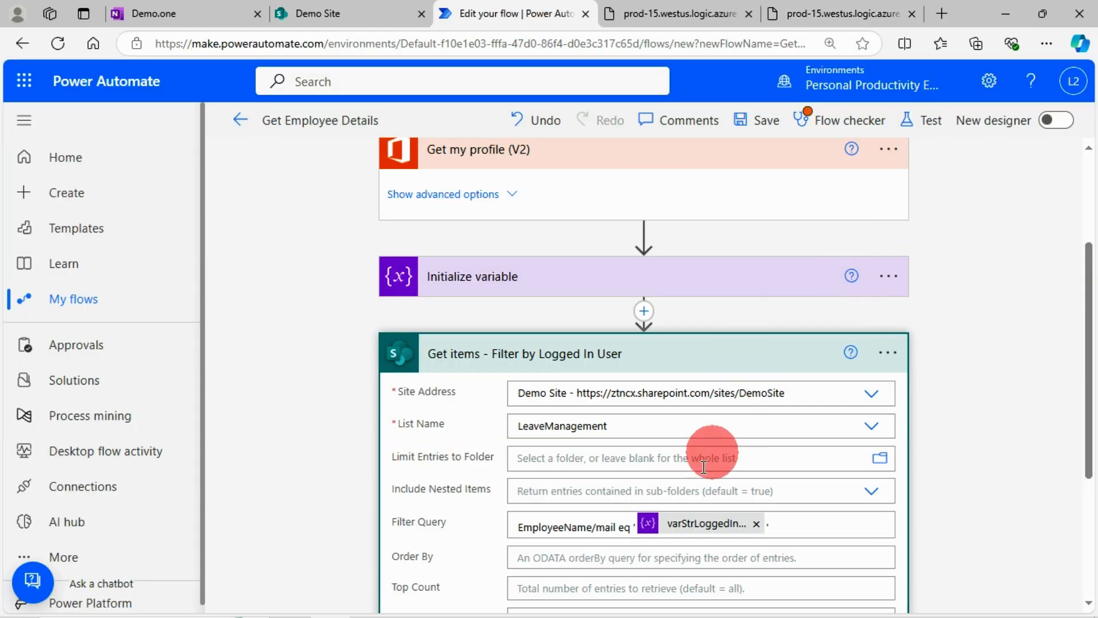
{"action": "double_click", "coordinate": [603, 526]}
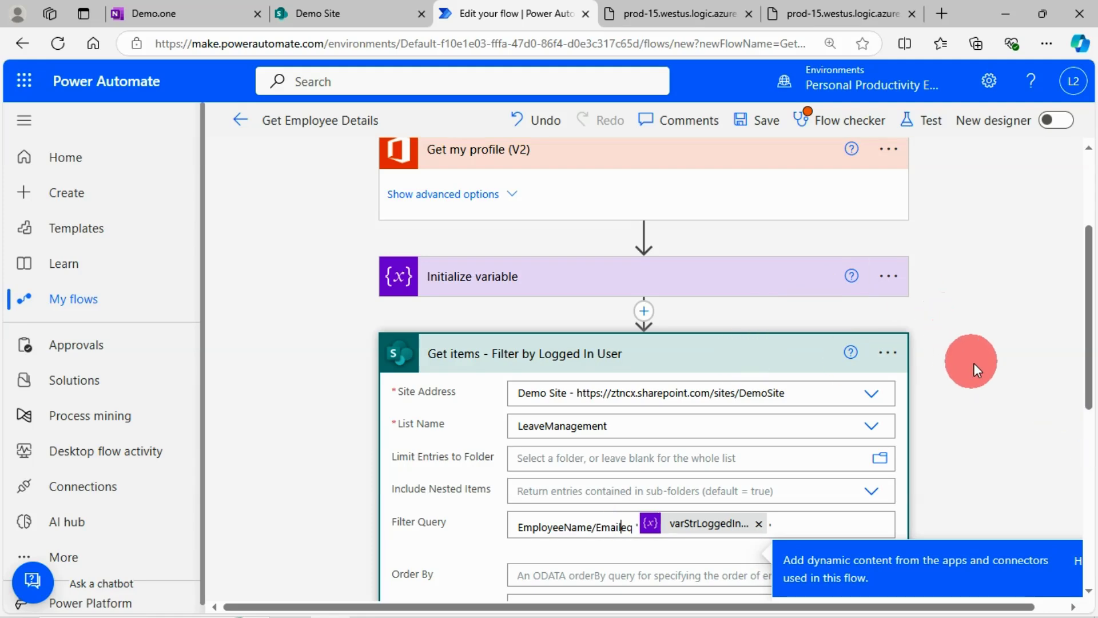
{"action": "left_click", "coordinate": [772, 127]}
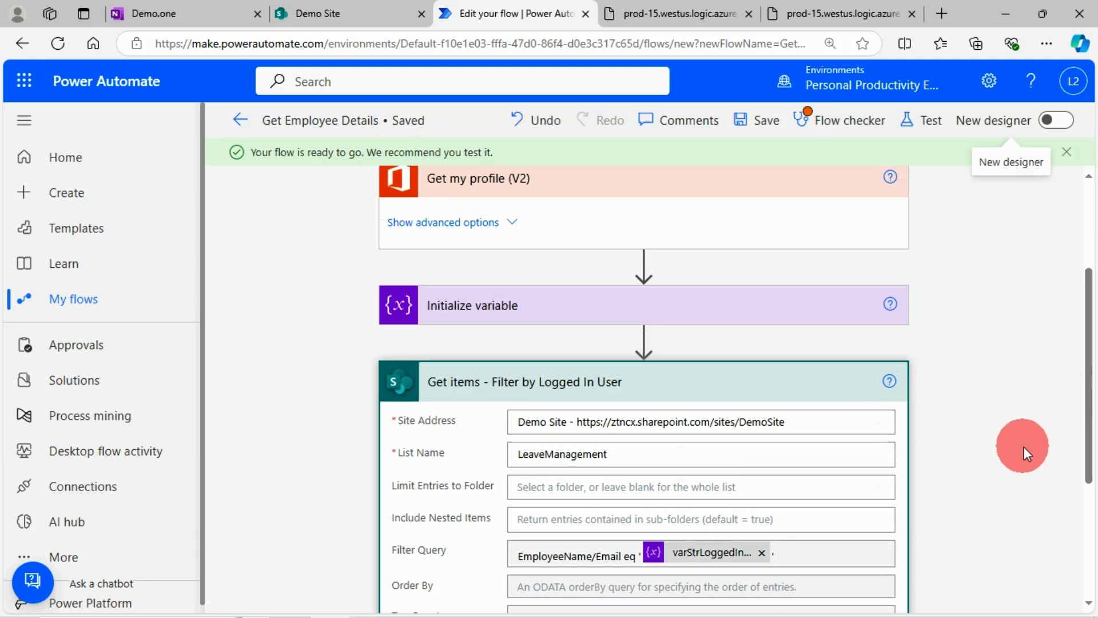
{"action": "left_click", "coordinate": [841, 121]}
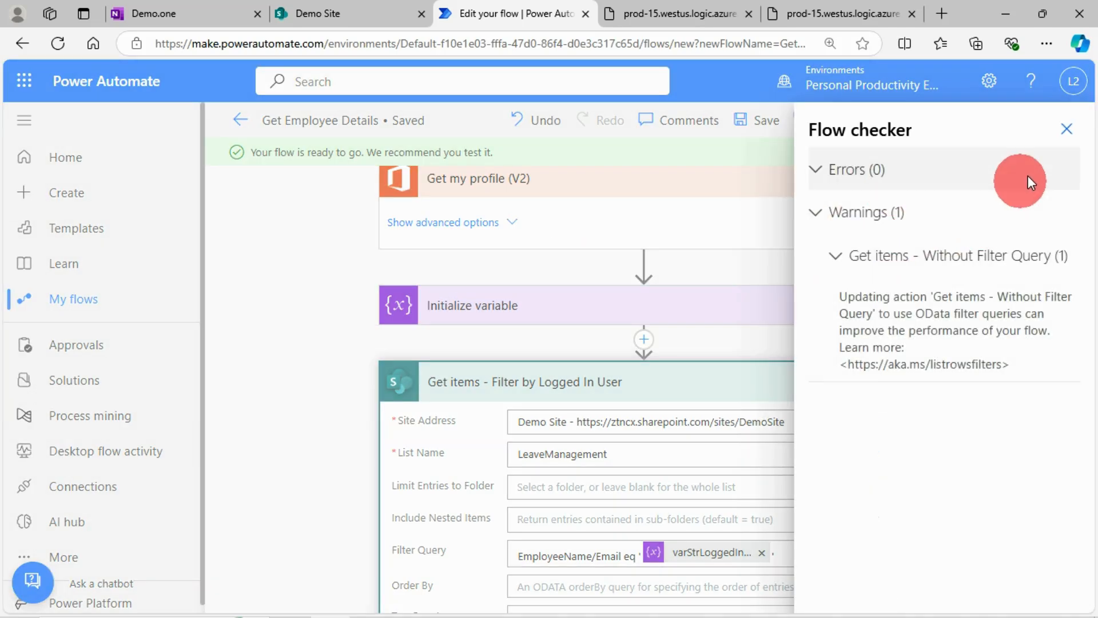
{"action": "left_click", "coordinate": [1066, 139]}
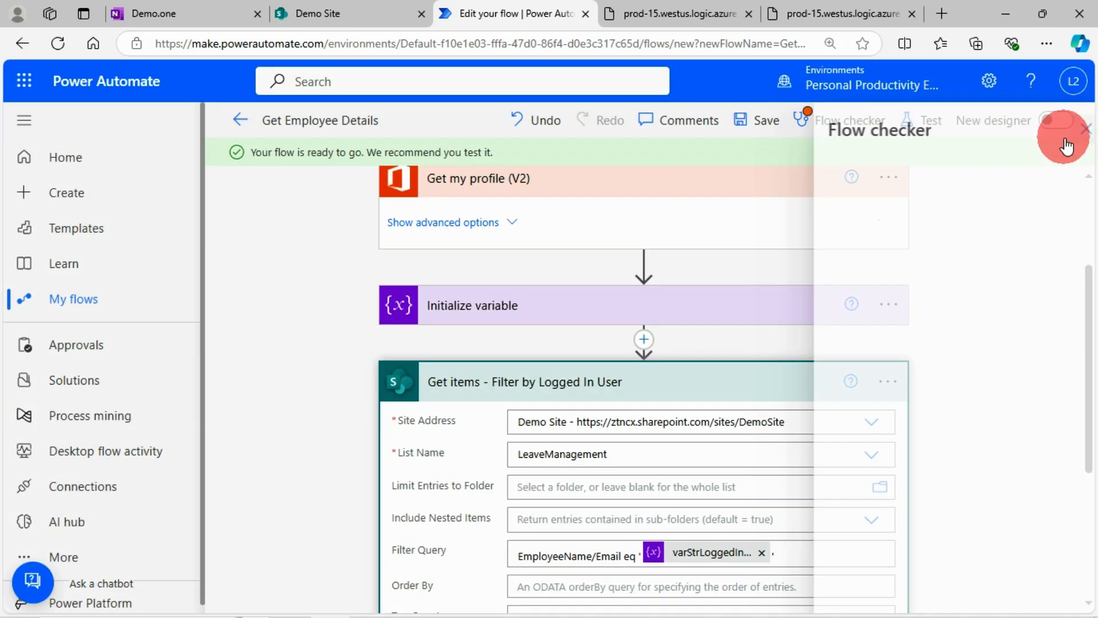
Step: Run a manual test of the Get Employee Details flow and open its run results
{"action": "left_click", "coordinate": [929, 123]}
{"action": "left_click", "coordinate": [807, 588]}
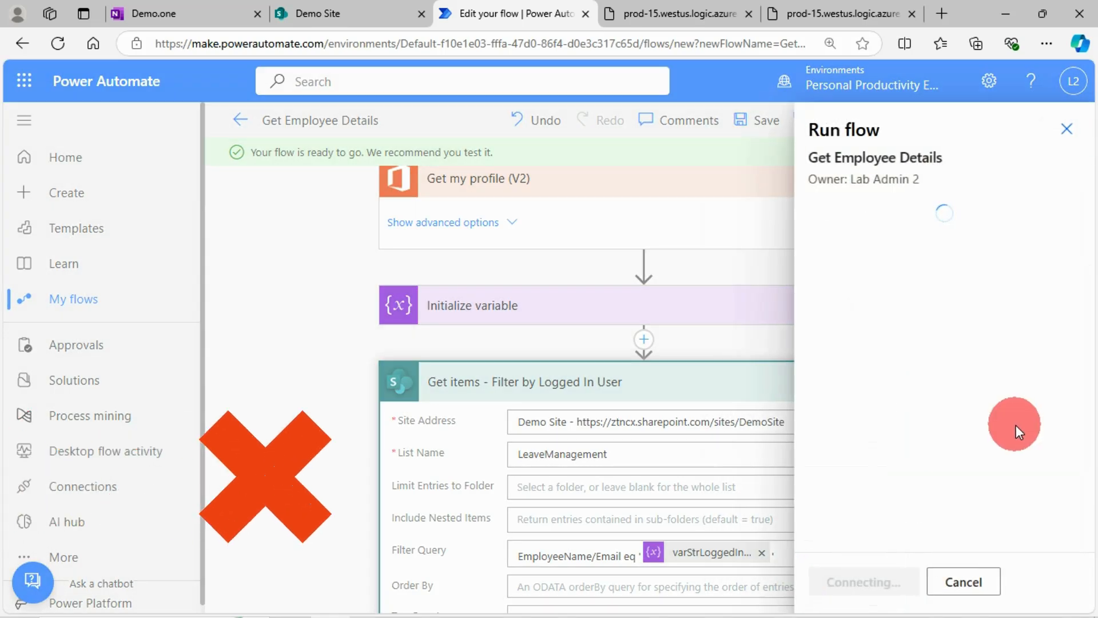
{"action": "left_click", "coordinate": [851, 582]}
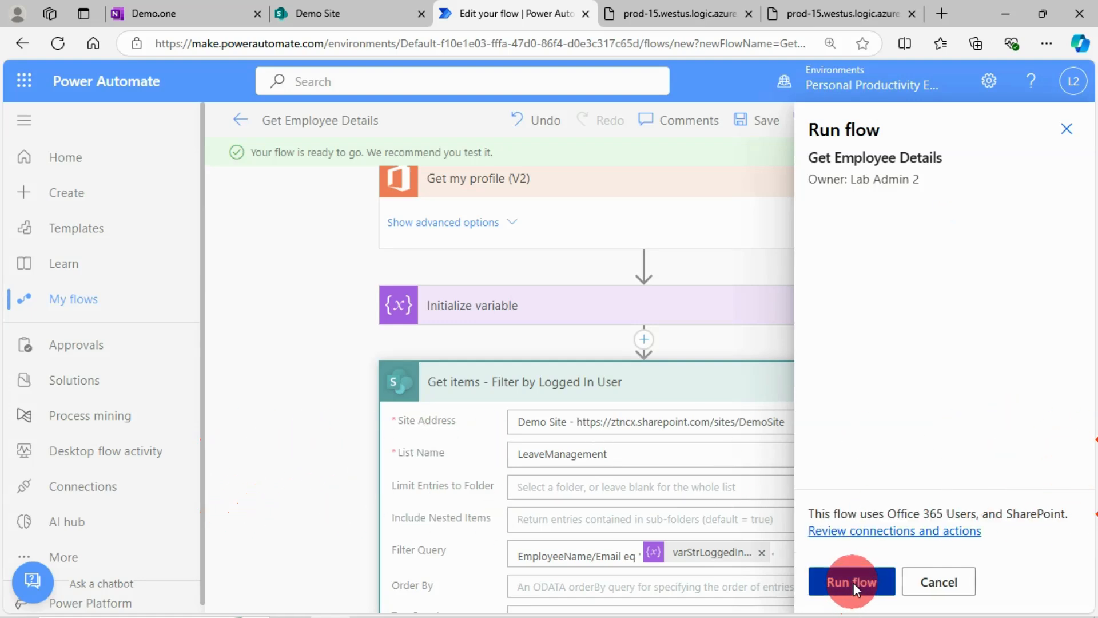
{"action": "left_click", "coordinate": [844, 582]}
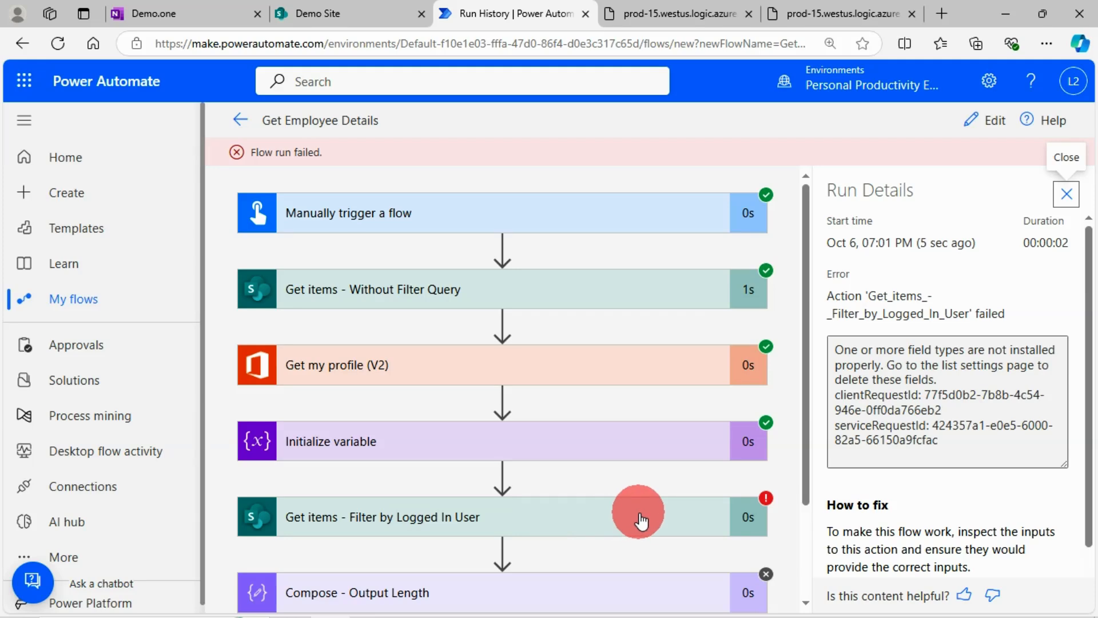
Step: Inspect the Get items - Filter by Logged In User action in the run, then reopen the flow at that action for editing
{"action": "left_click", "coordinate": [356, 515]}
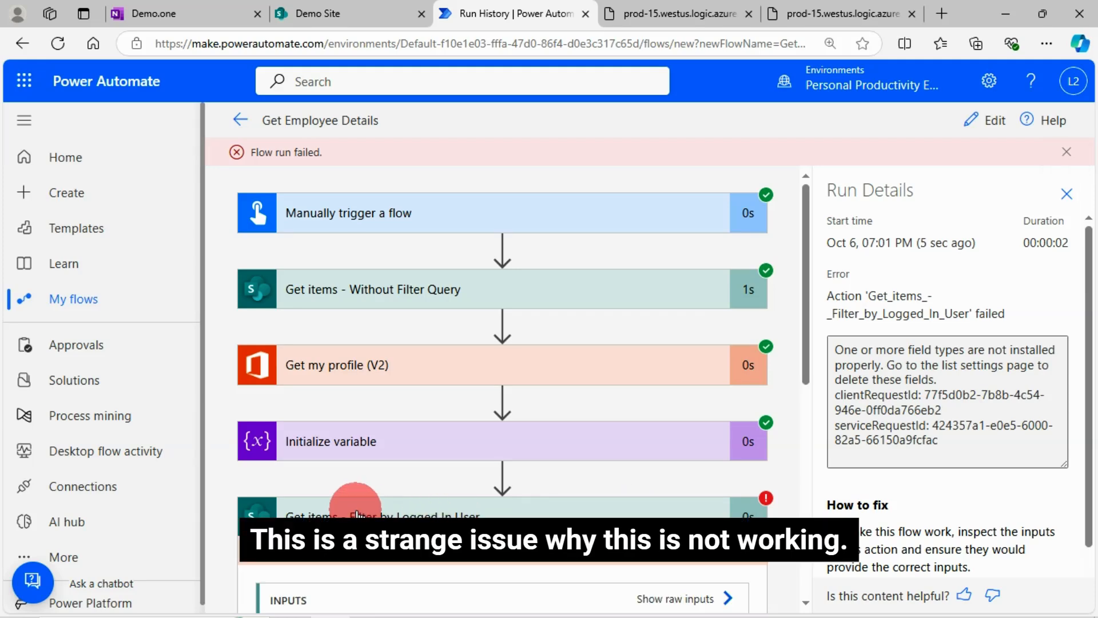
{"action": "scroll", "coordinate": [356, 515], "scroll_direction": "down", "scroll_amount": 4}
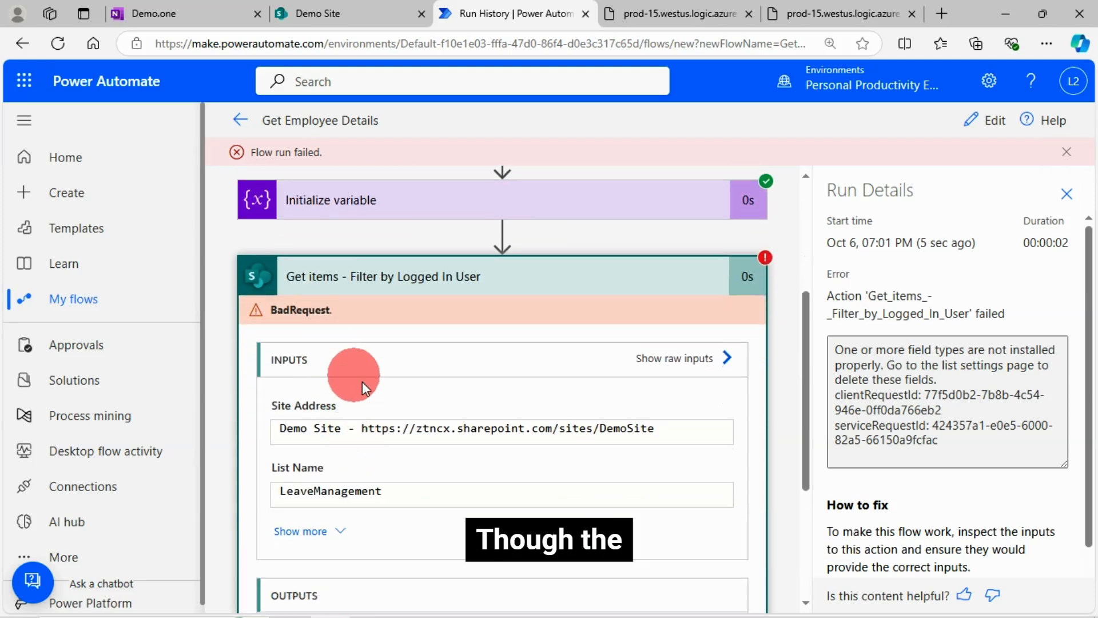
{"action": "left_click", "coordinate": [994, 133]}
{"action": "scroll", "coordinate": [612, 446], "scroll_direction": "down", "scroll_amount": 5}
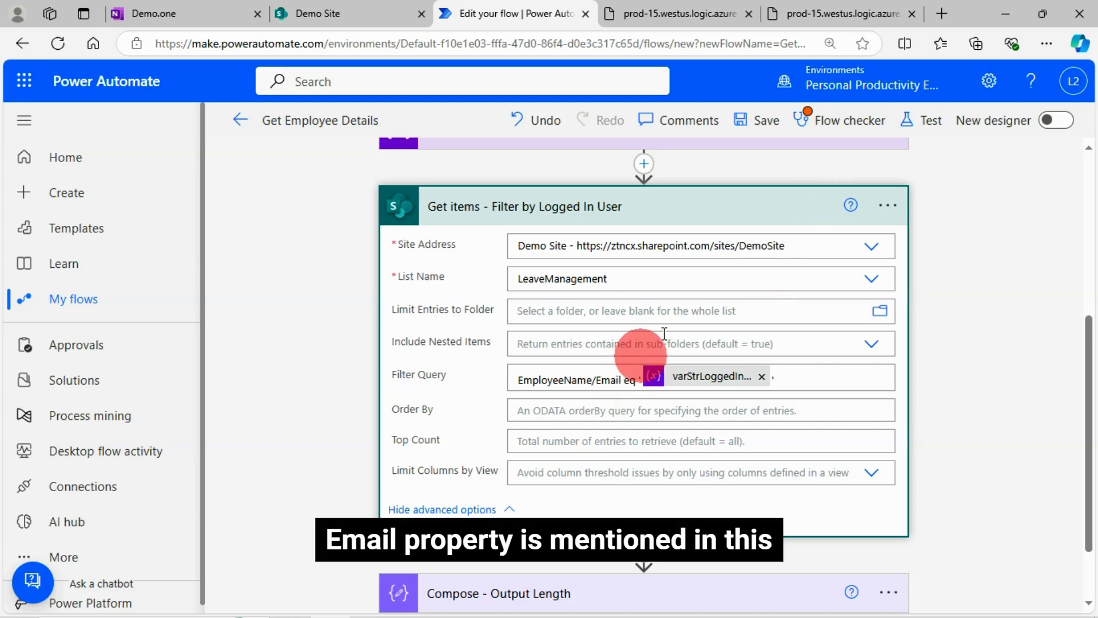
Step: Recheck the Email property in the JSON output, then change the Filter Query's property to EmployeeName/EMail with a capital M
{"action": "left_click", "coordinate": [849, 15]}
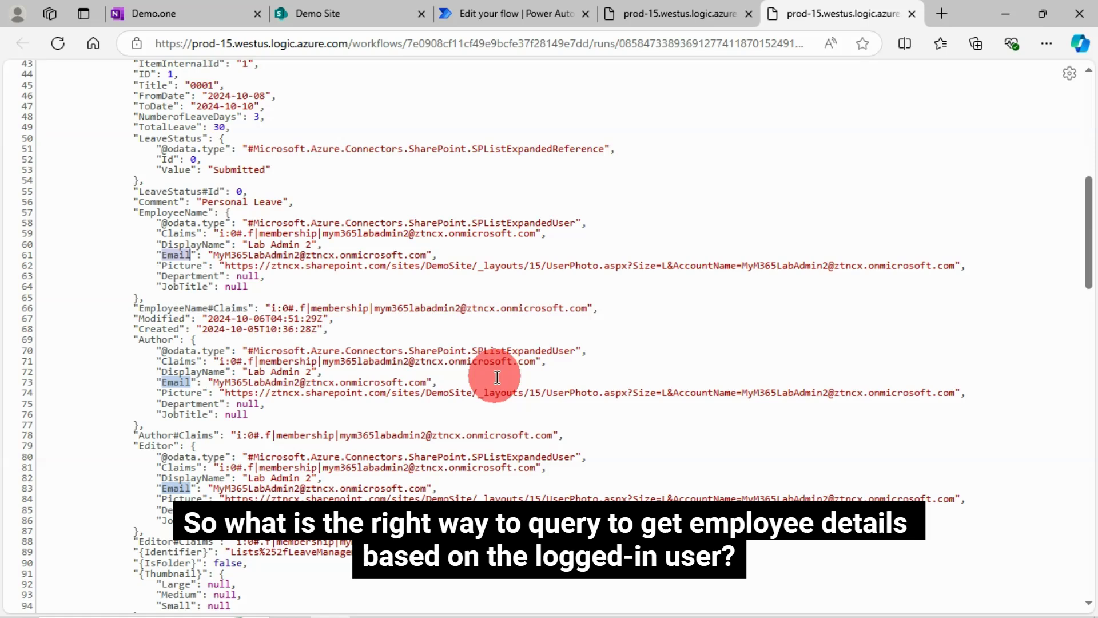
{"action": "left_click", "coordinate": [480, 12]}
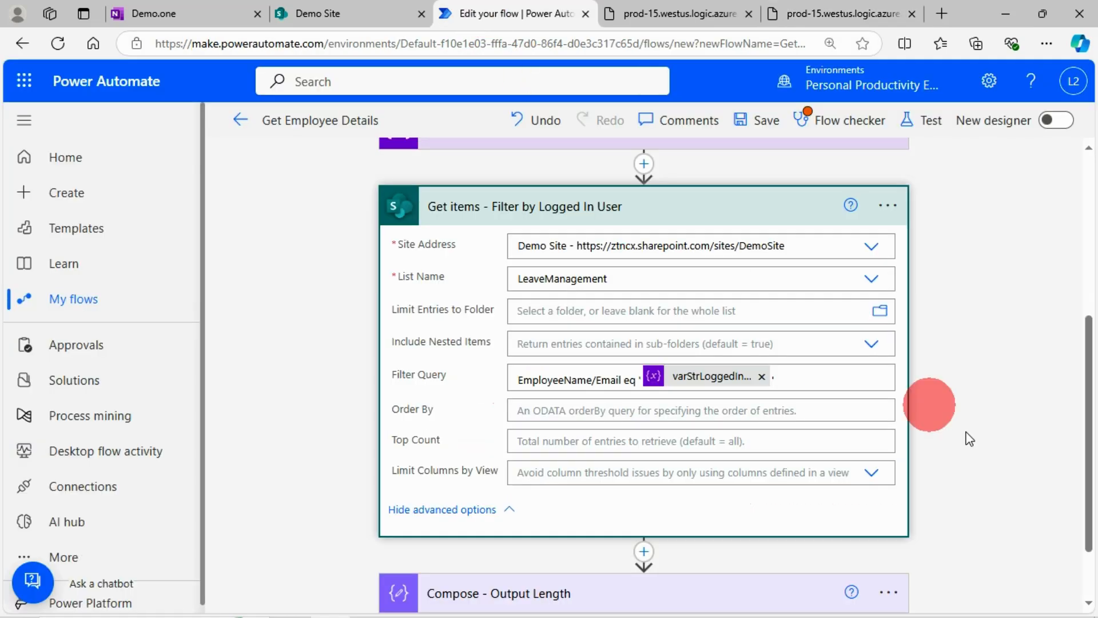
{"action": "left_click", "coordinate": [613, 380]}
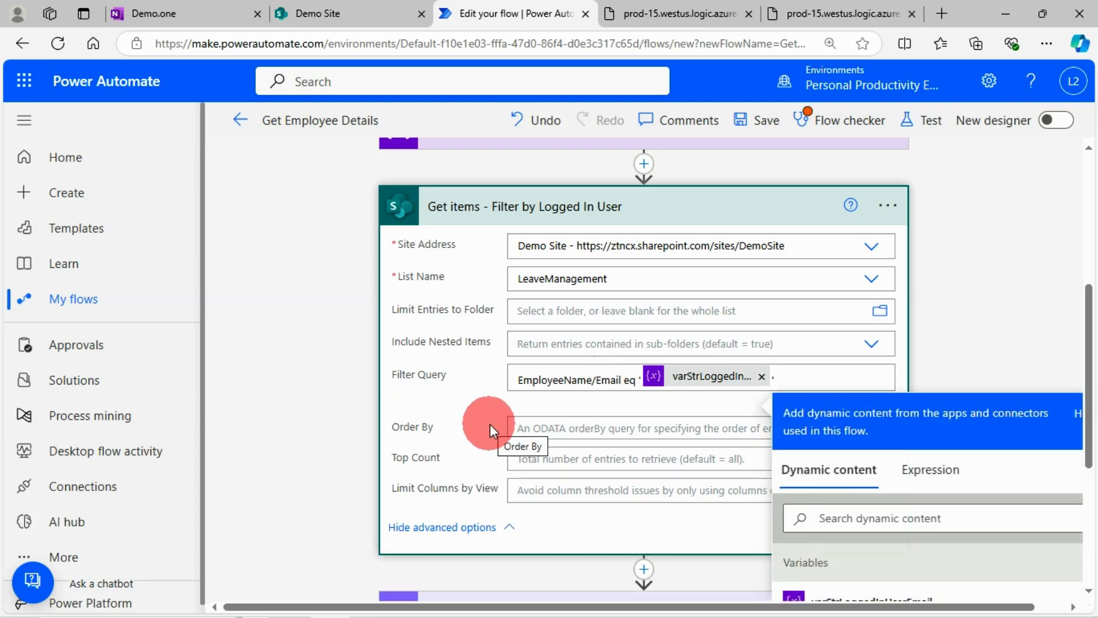
{"action": "key", "text": "BackSpace"}
{"action": "type", "text": "M"}
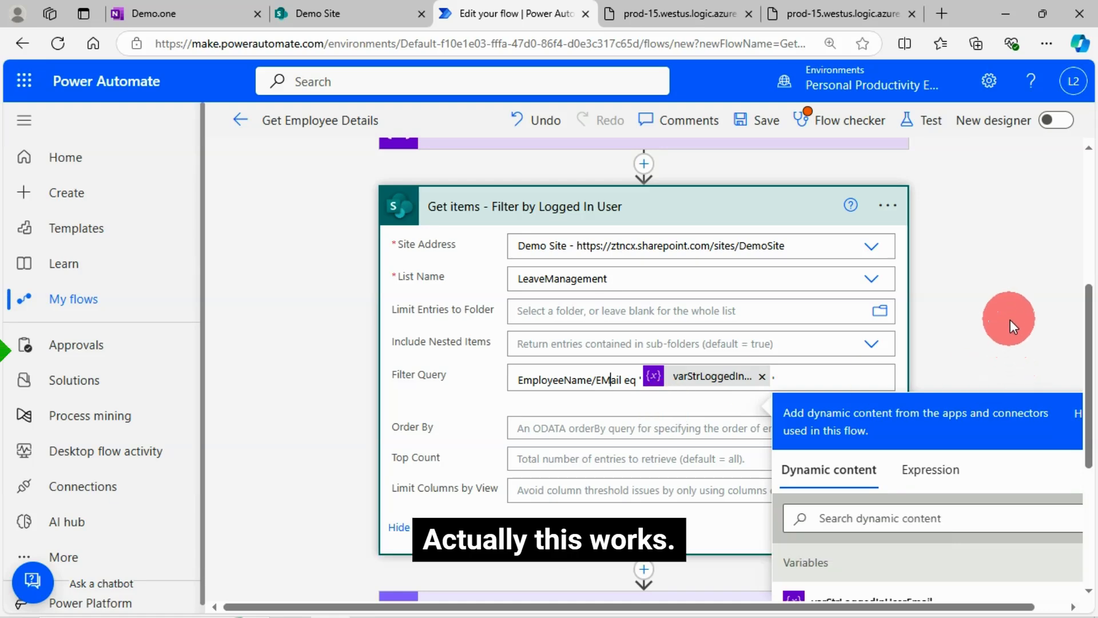
{"action": "left_click", "coordinate": [979, 335]}
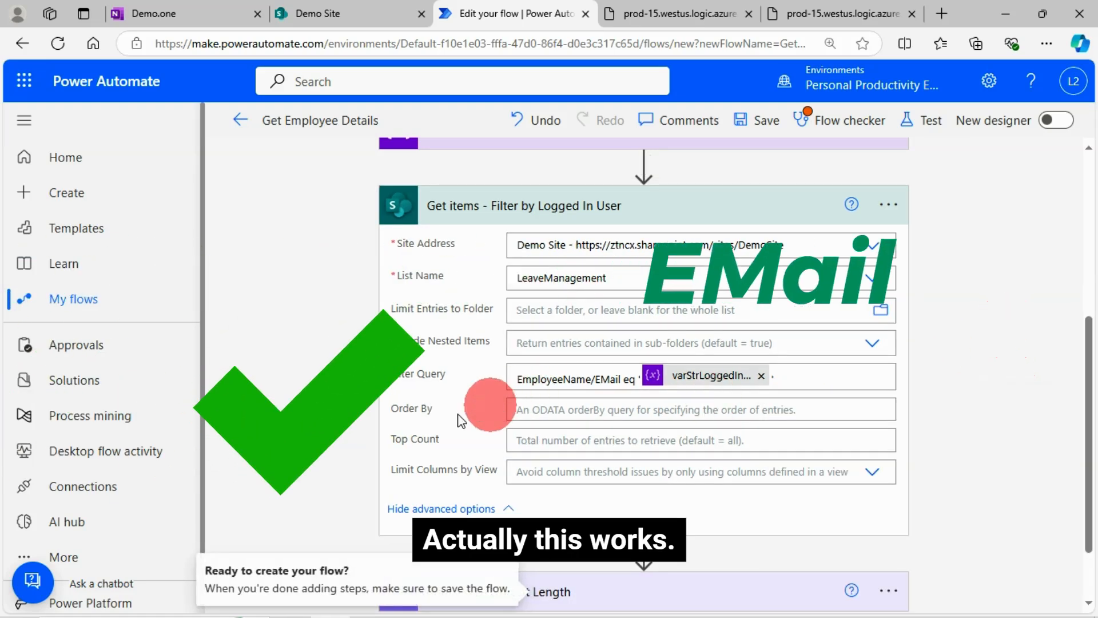
Step: Save the flow, dismiss the flow checker and start another manual test run
{"action": "left_click", "coordinate": [768, 120]}
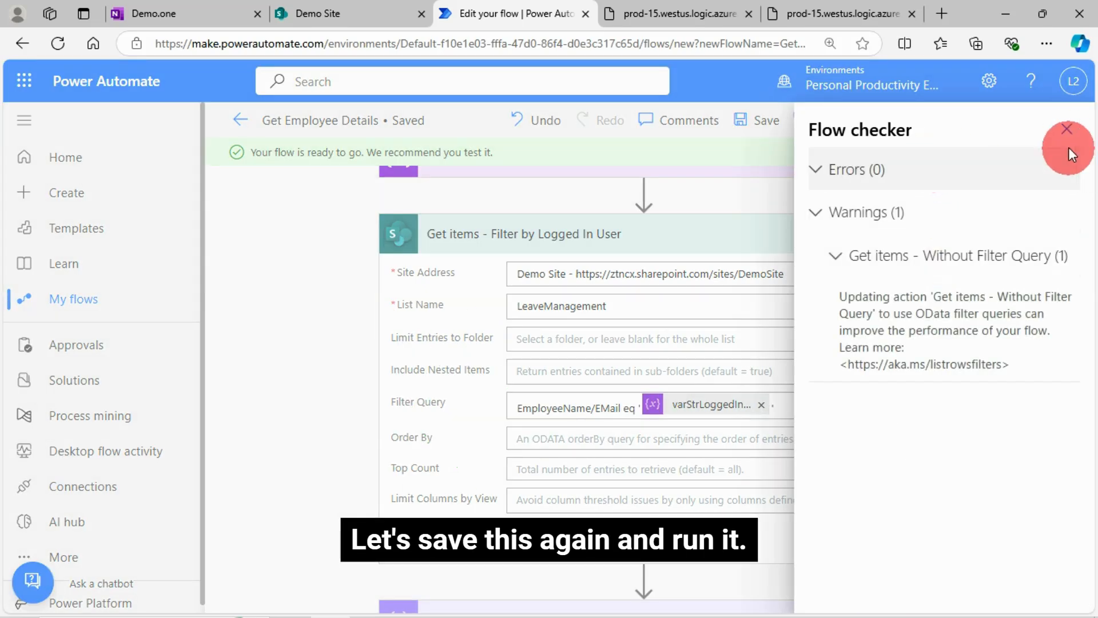
{"action": "left_click", "coordinate": [1077, 143]}
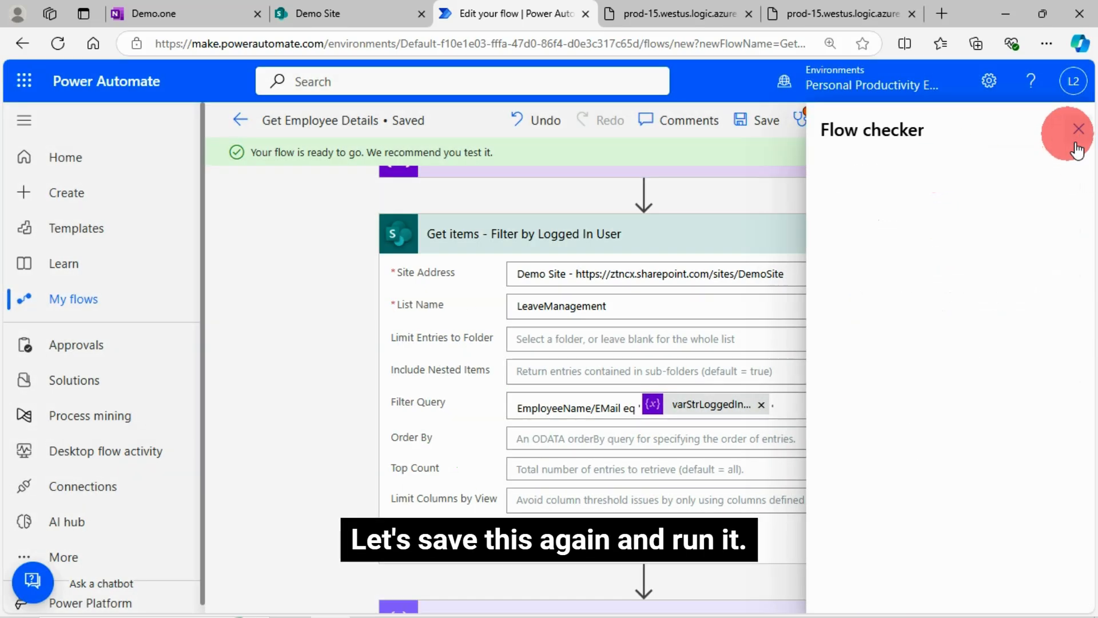
{"action": "left_click", "coordinate": [925, 123]}
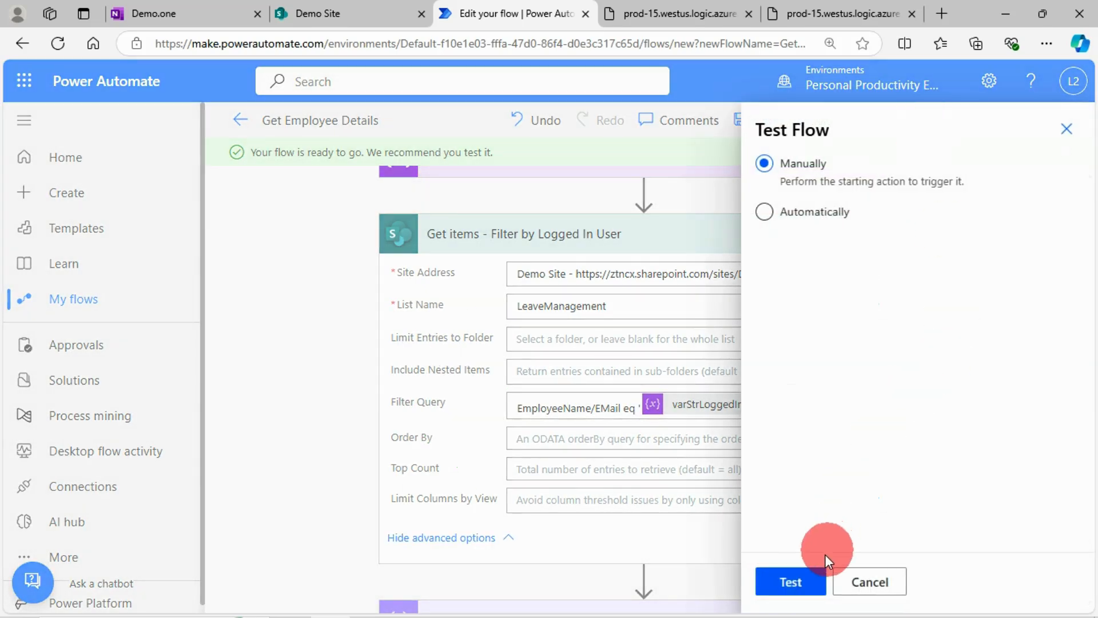
{"action": "left_click", "coordinate": [808, 589]}
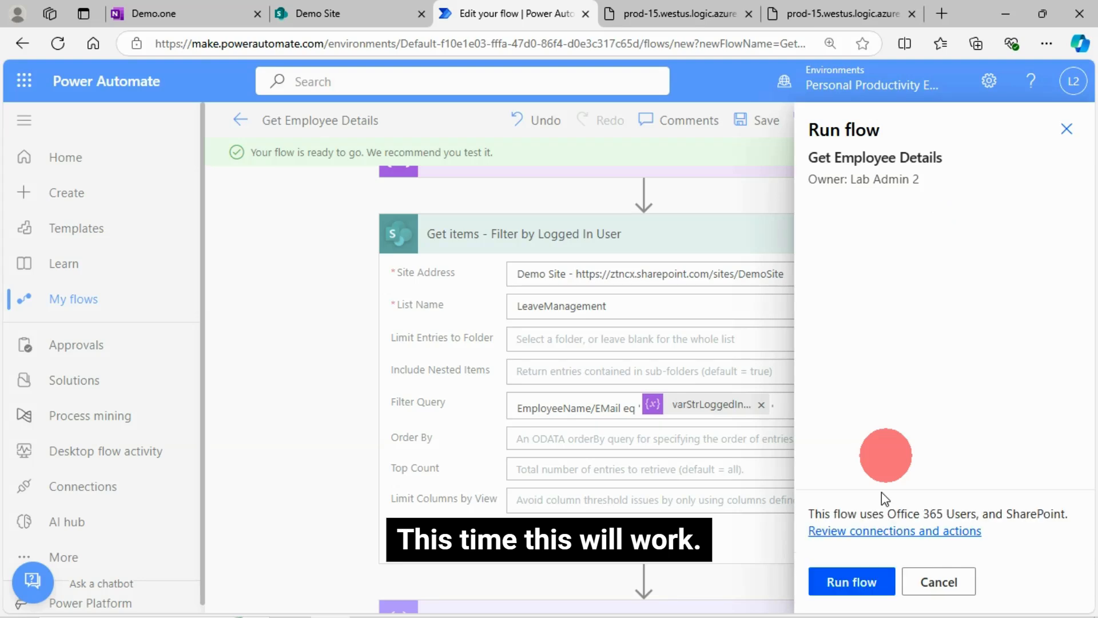
{"action": "left_click", "coordinate": [853, 580]}
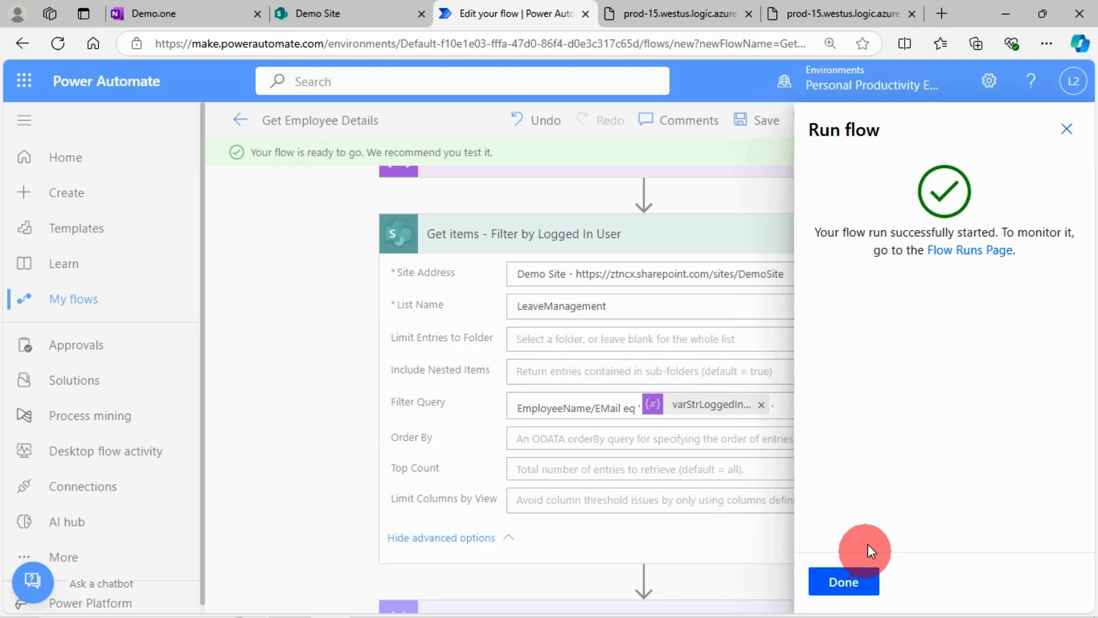
Step: Close the run confirmation and expand all inputs of Get items - Filter by Logged In User in the run results to read its Filter Query
{"action": "left_click", "coordinate": [845, 581]}
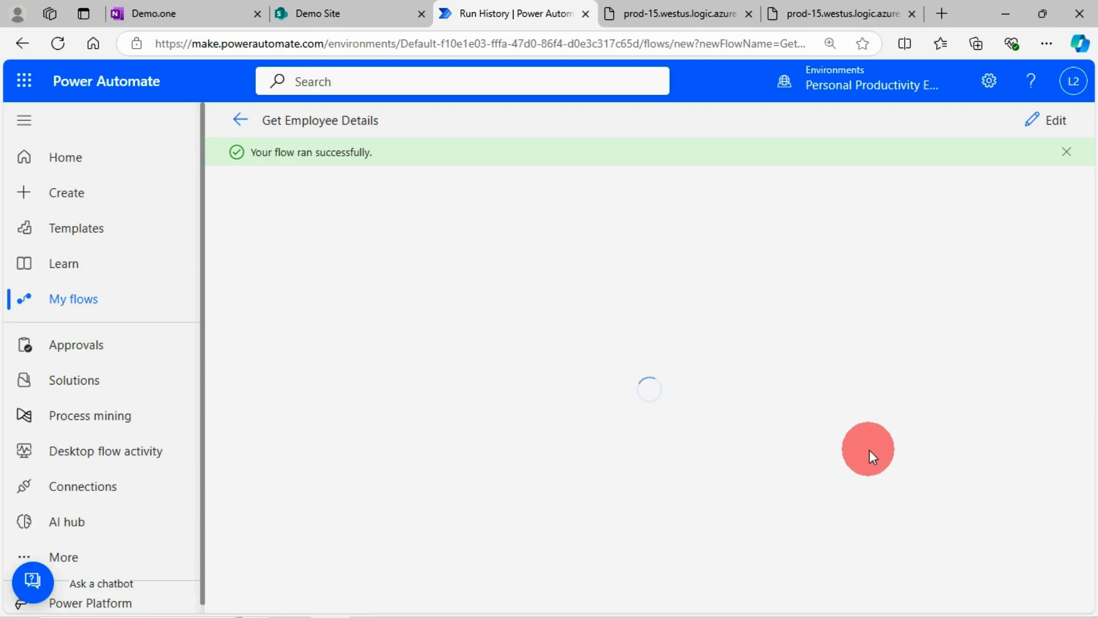
{"action": "scroll", "coordinate": [947, 480], "scroll_direction": "down", "scroll_amount": 2}
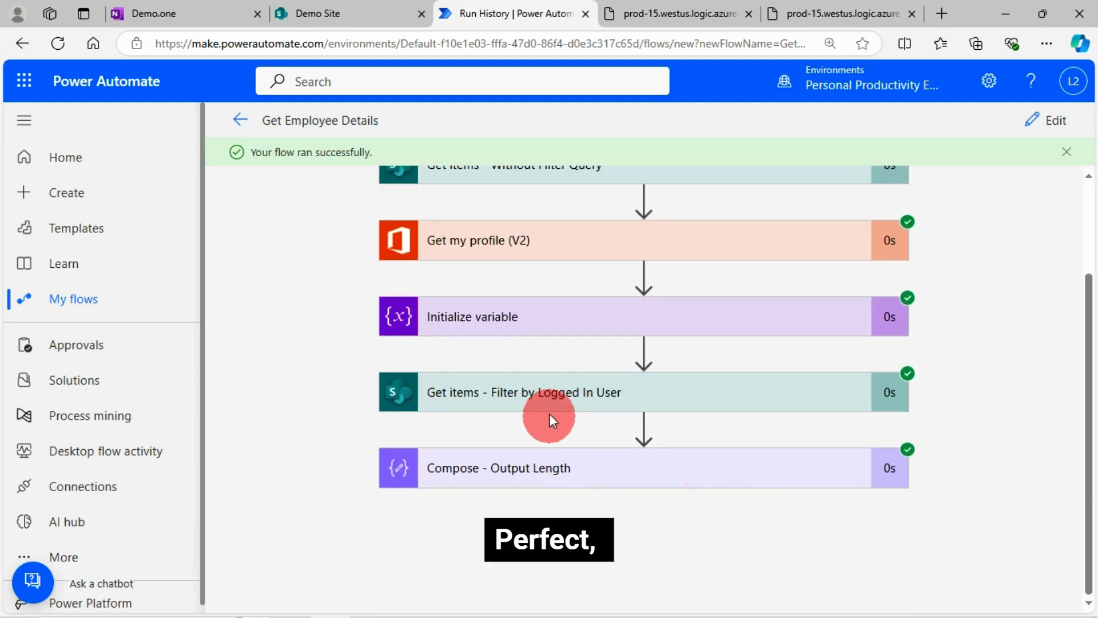
{"action": "left_click", "coordinate": [527, 399]}
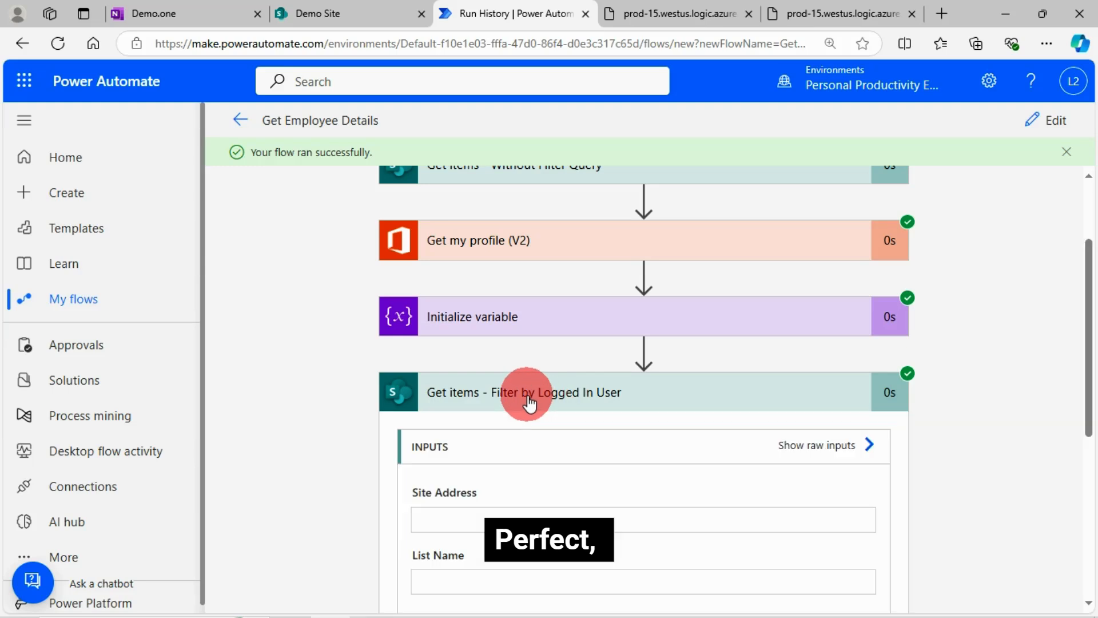
{"action": "scroll", "coordinate": [709, 498], "scroll_direction": "down", "scroll_amount": 4}
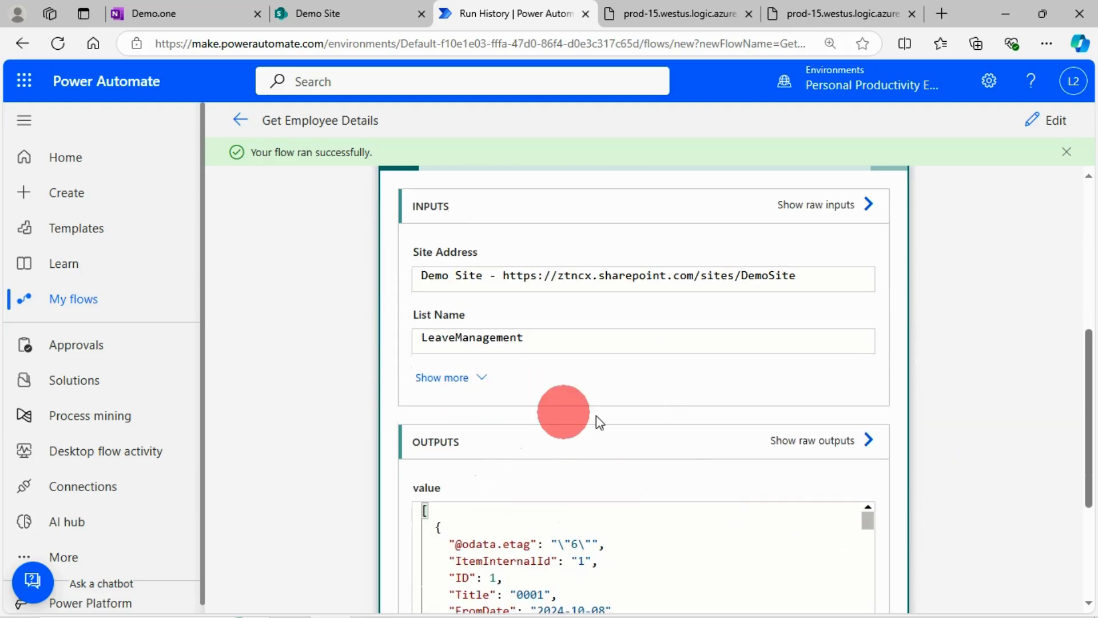
{"action": "left_click", "coordinate": [482, 377]}
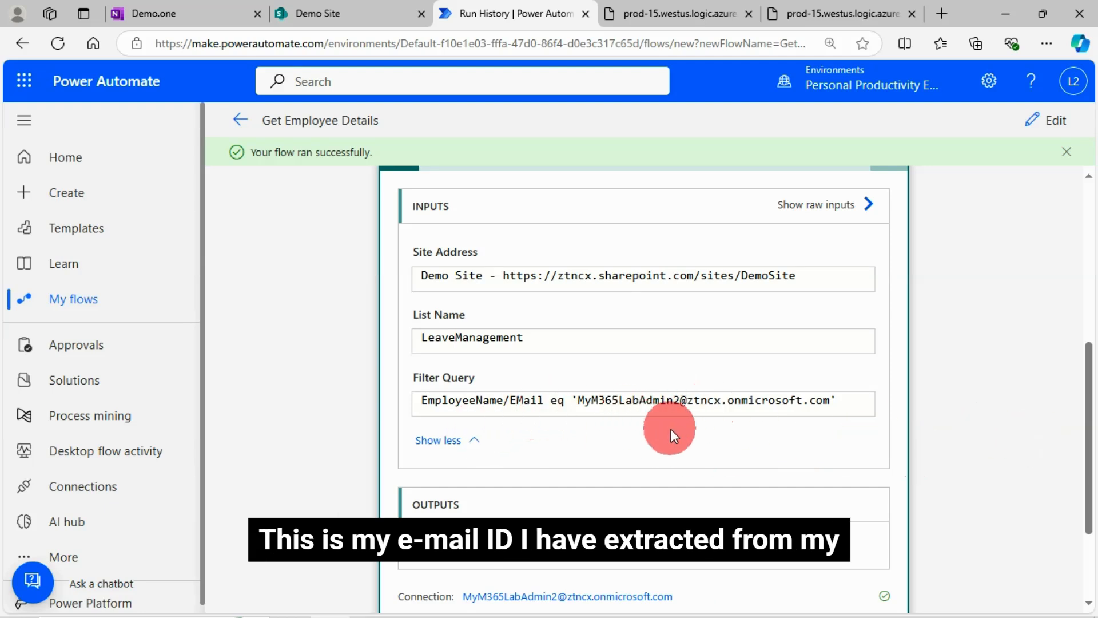
Step: Expand the Initialize variable action and compare the varStrLoggedInUserEmail value with the Filter Query of Get items - Filter by Logged In User
{"action": "scroll", "coordinate": [717, 342], "scroll_direction": "up", "scroll_amount": 4}
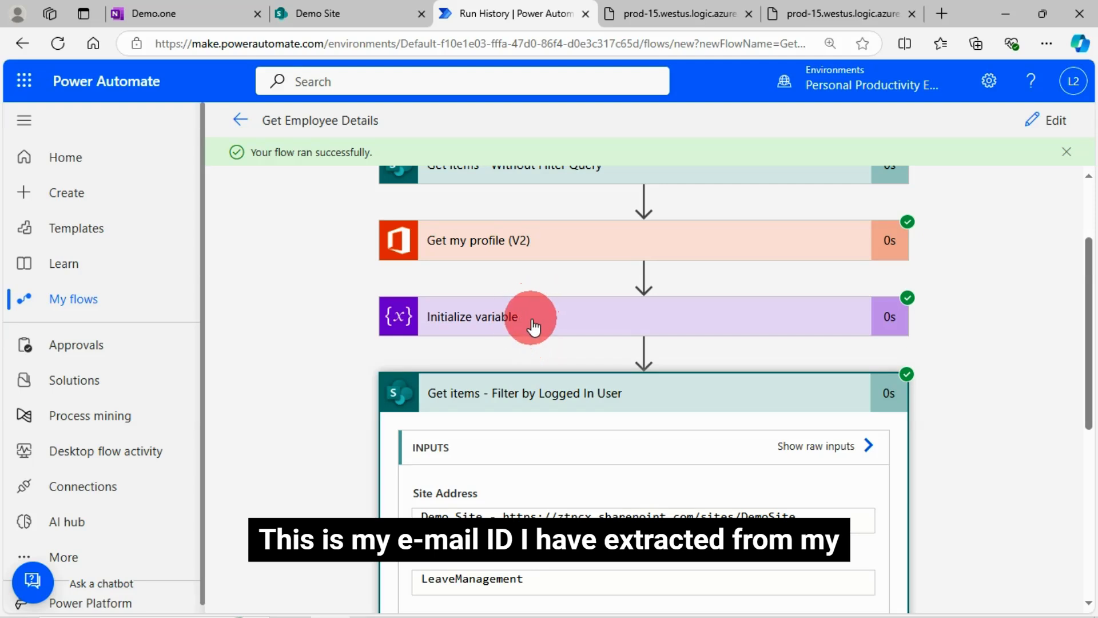
{"action": "left_click", "coordinate": [533, 326]}
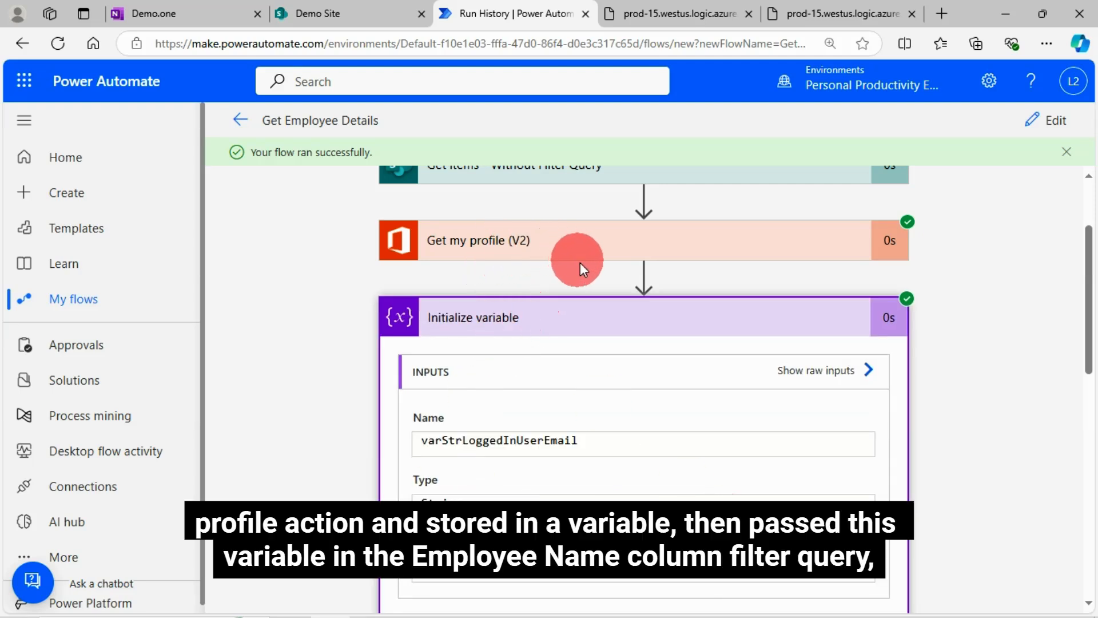
{"action": "scroll", "coordinate": [718, 477], "scroll_direction": "down", "scroll_amount": 1}
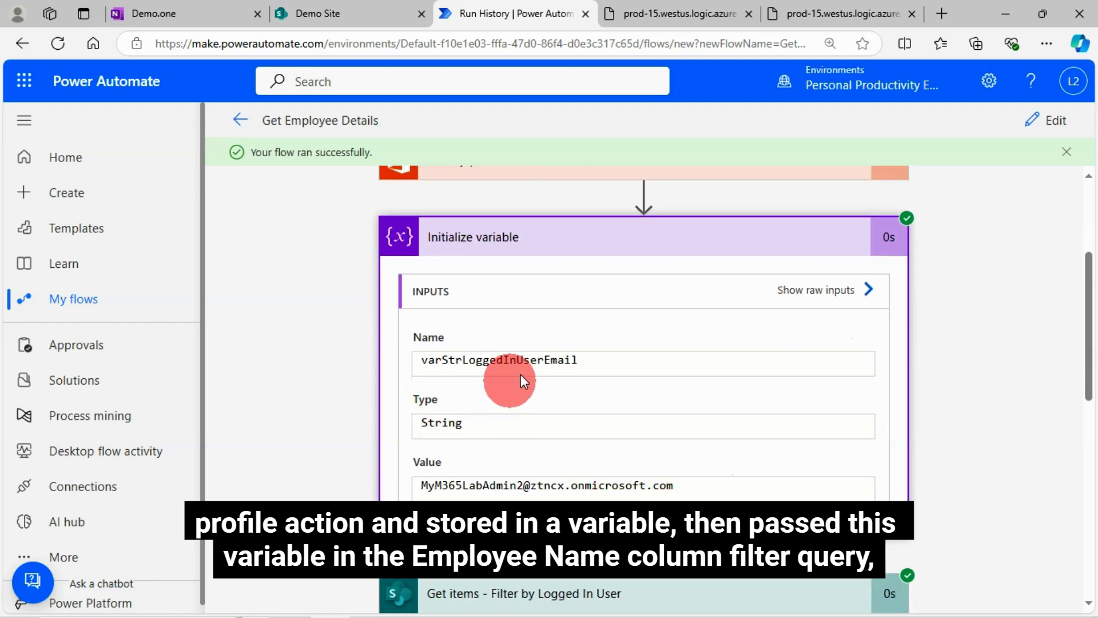
{"action": "scroll", "coordinate": [564, 367], "scroll_direction": "down", "scroll_amount": 6}
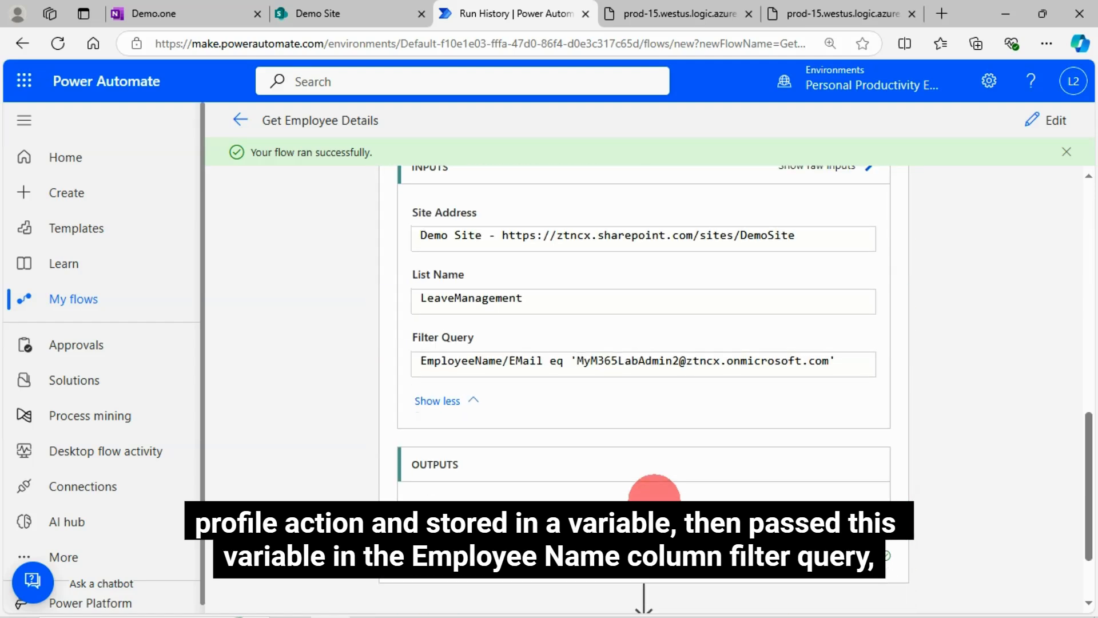
{"action": "scroll", "coordinate": [653, 493], "scroll_direction": "up", "scroll_amount": 1}
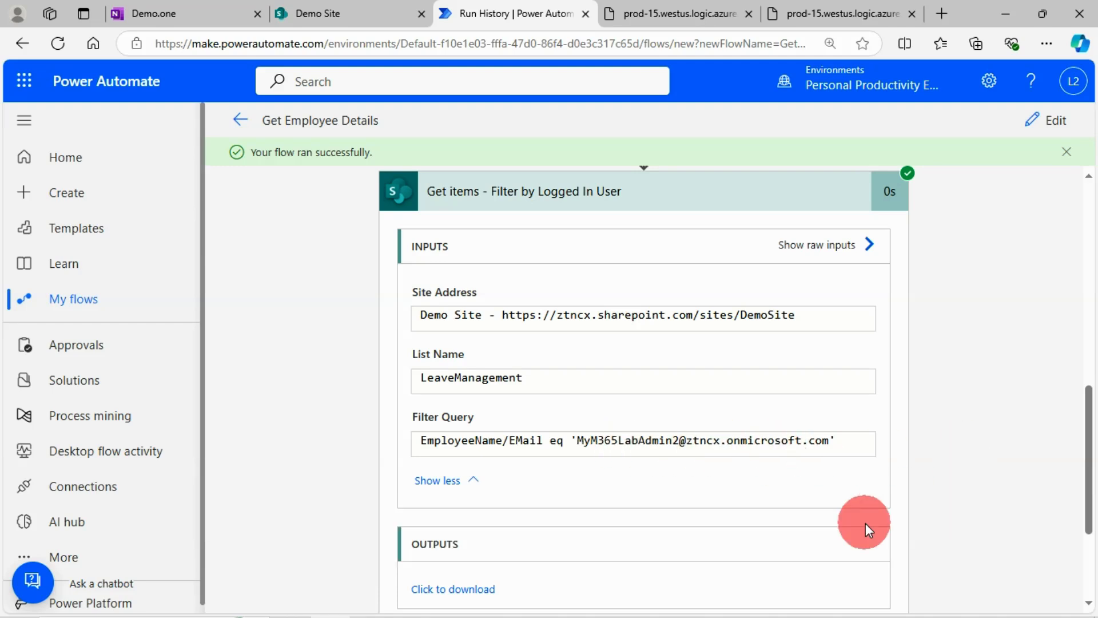
{"action": "scroll", "coordinate": [812, 490], "scroll_direction": "down", "scroll_amount": 1}
{"action": "scroll", "coordinate": [815, 489], "scroll_direction": "up", "scroll_amount": 2}
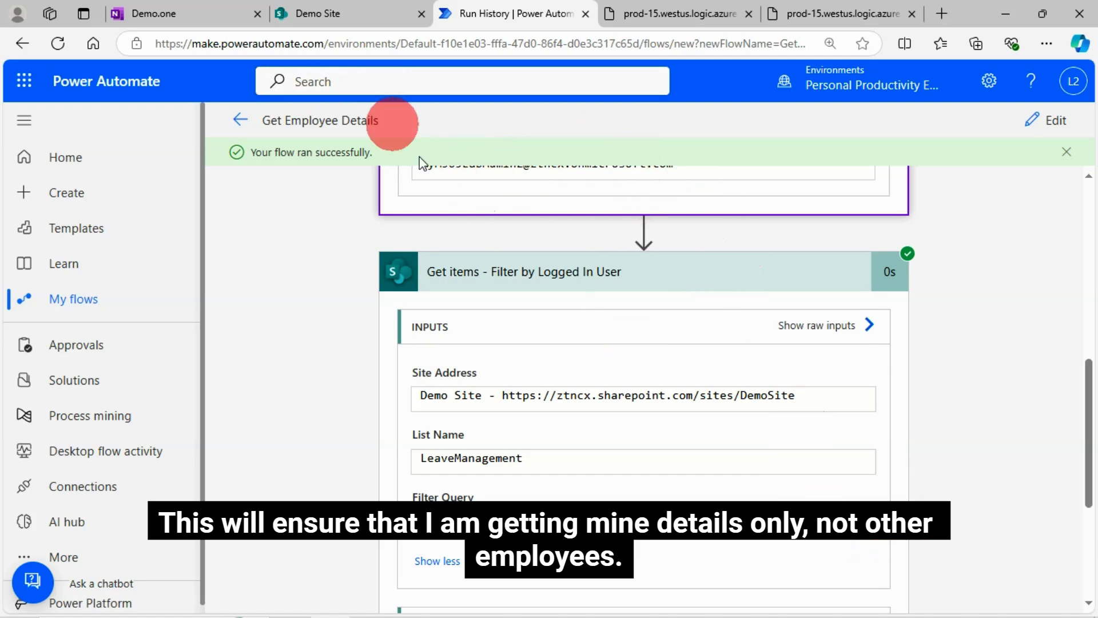
Step: Check the EmployeeName column in the SharePoint LeaveManagement list, then return to the Power Automate run and inspect the Compose - Output Length result
{"action": "left_click", "coordinate": [341, 16]}
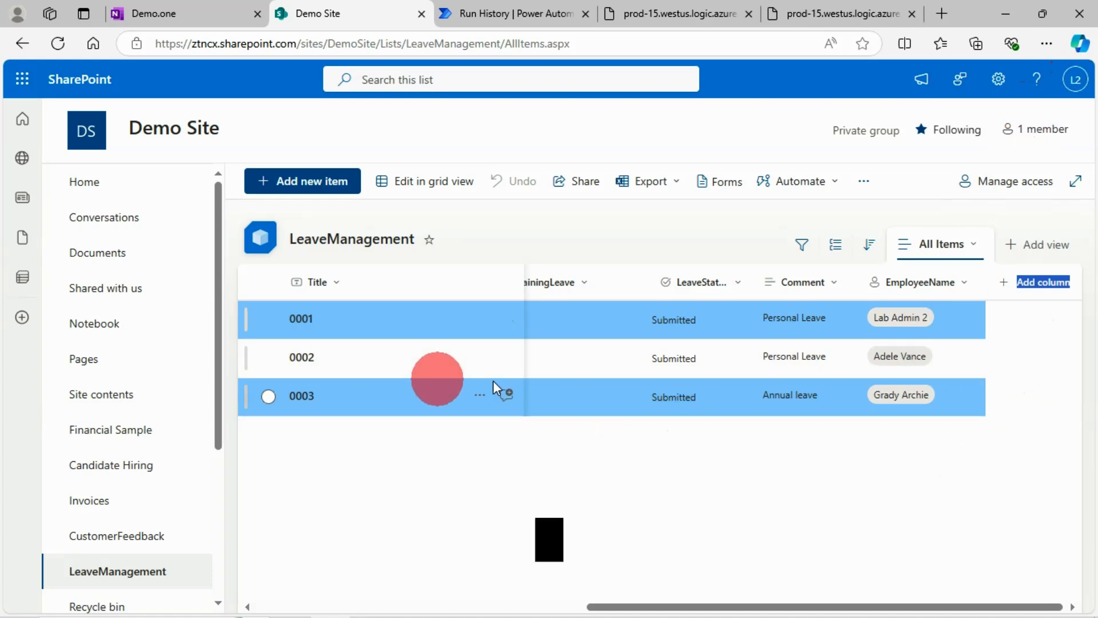
{"action": "left_click", "coordinate": [480, 23]}
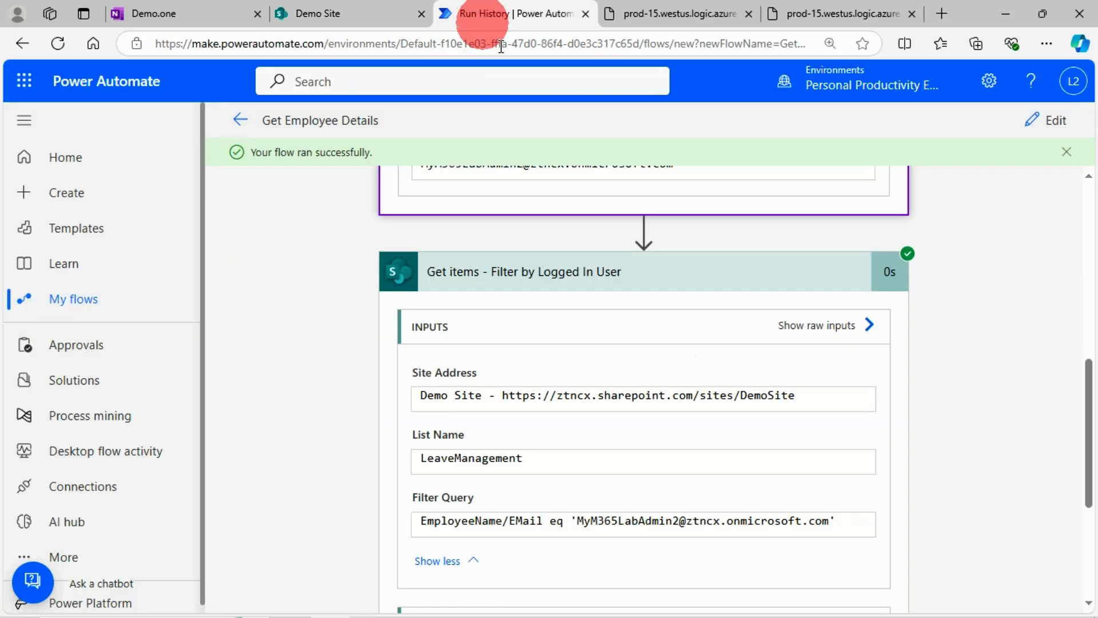
{"action": "scroll", "coordinate": [915, 514], "scroll_direction": "down", "scroll_amount": 5}
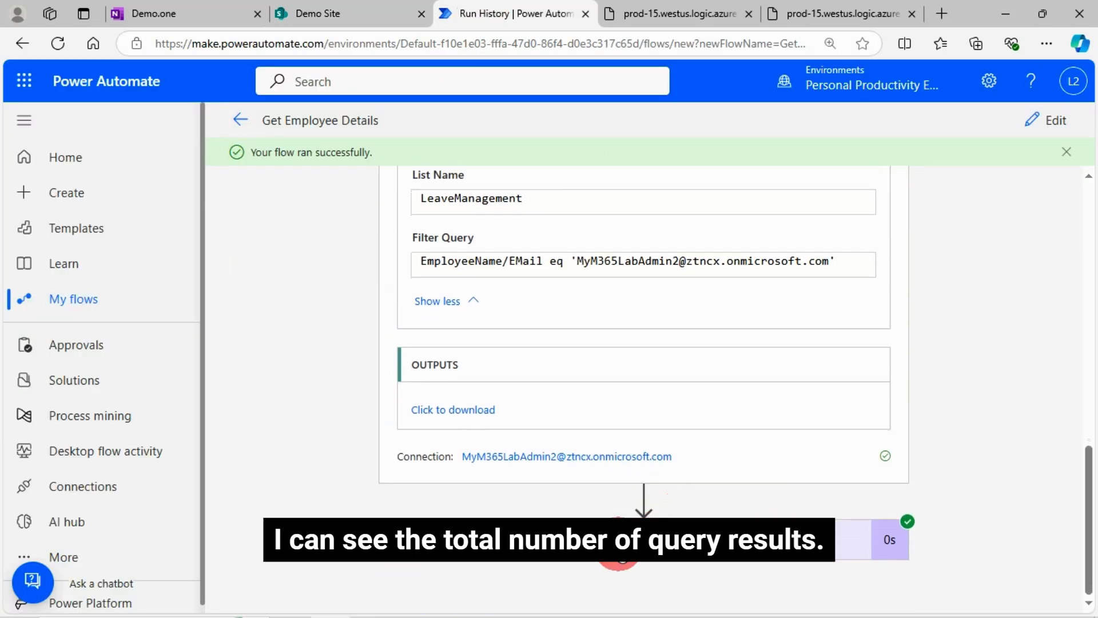
{"action": "left_click", "coordinate": [620, 554]}
{"action": "scroll", "coordinate": [239, 448], "scroll_direction": "down", "scroll_amount": 1}
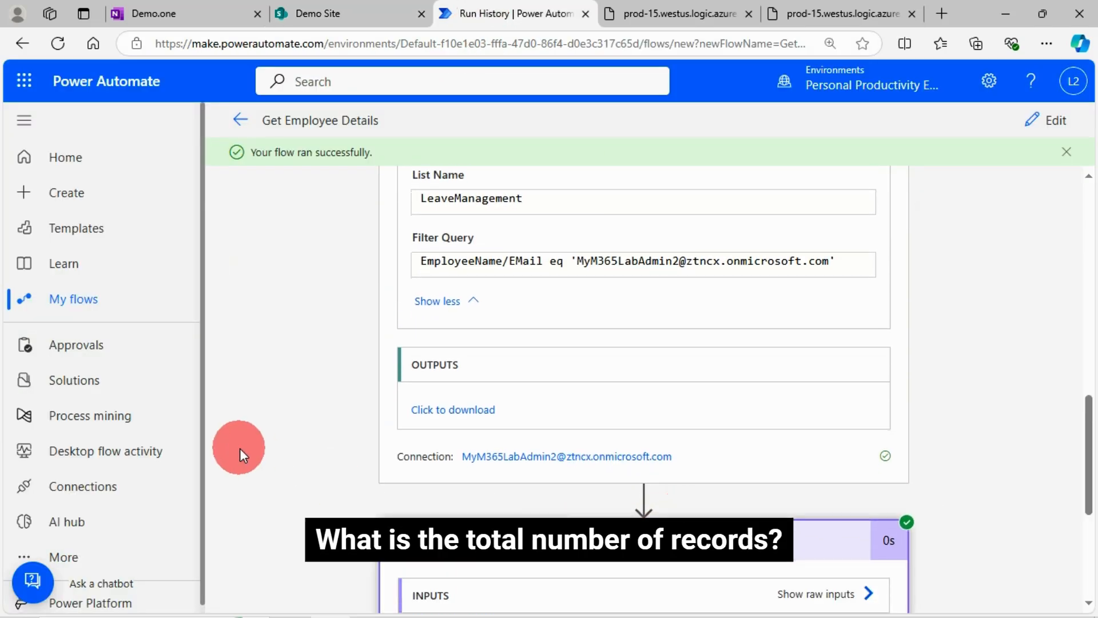
{"action": "scroll", "coordinate": [437, 456], "scroll_direction": "down", "scroll_amount": 1}
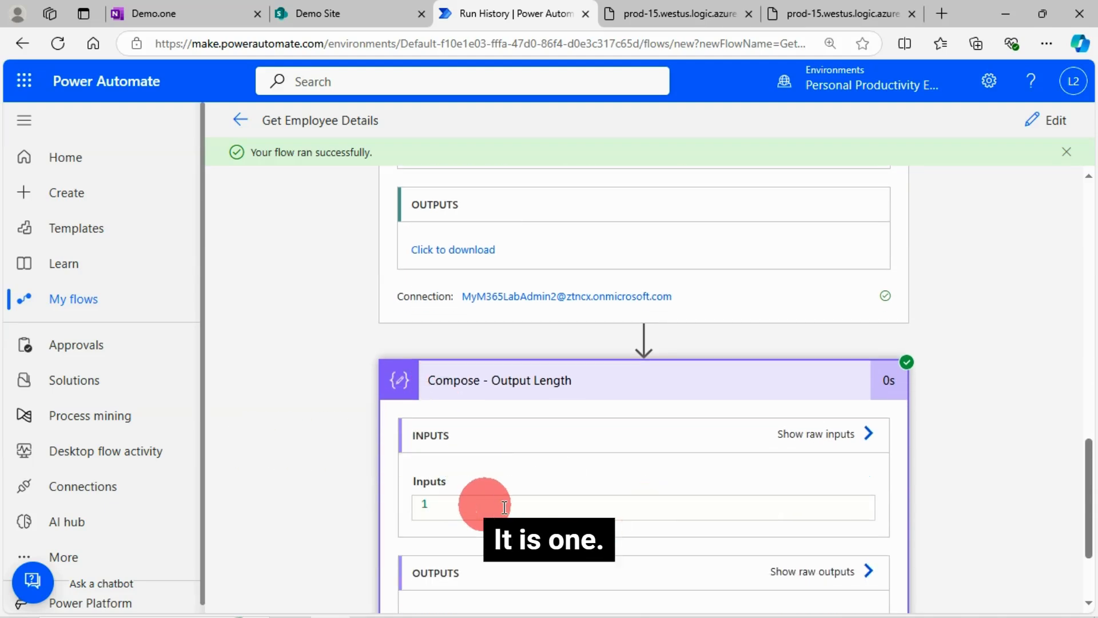
{"action": "scroll", "coordinate": [956, 479], "scroll_direction": "down", "scroll_amount": 2}
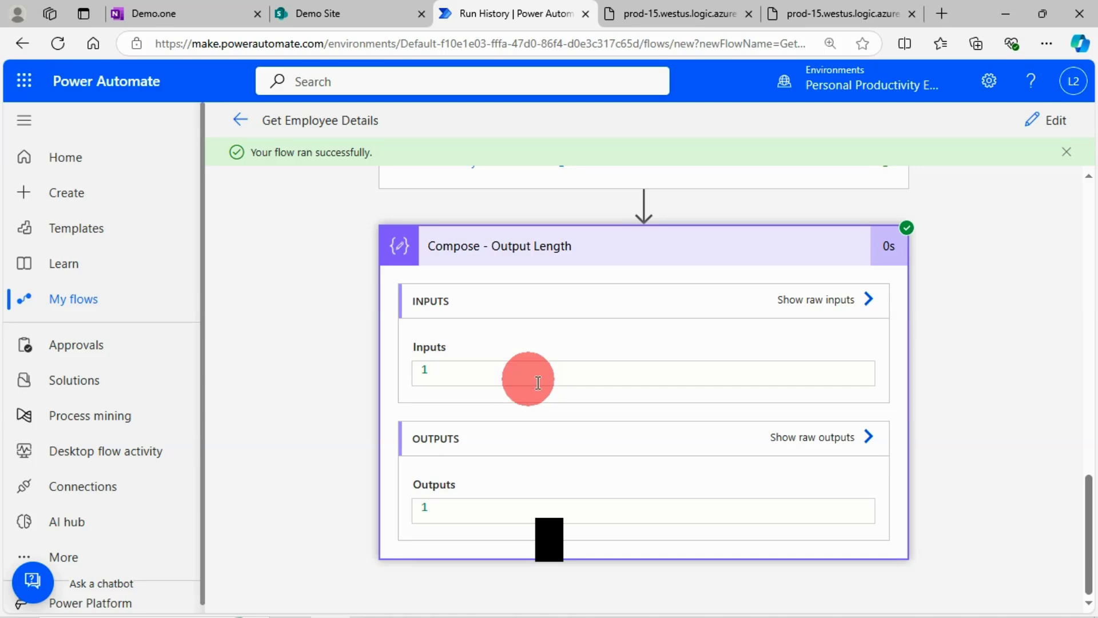
Step: Review the Get items - Filter by Logged In User inputs again, highlighting the EmployeeName/EMail part of the Filter Query
{"action": "scroll", "coordinate": [639, 377], "scroll_direction": "up", "scroll_amount": 2}
{"action": "scroll", "coordinate": [595, 491], "scroll_direction": "up", "scroll_amount": 2}
{"action": "scroll", "coordinate": [552, 572], "scroll_direction": "down", "scroll_amount": 2}
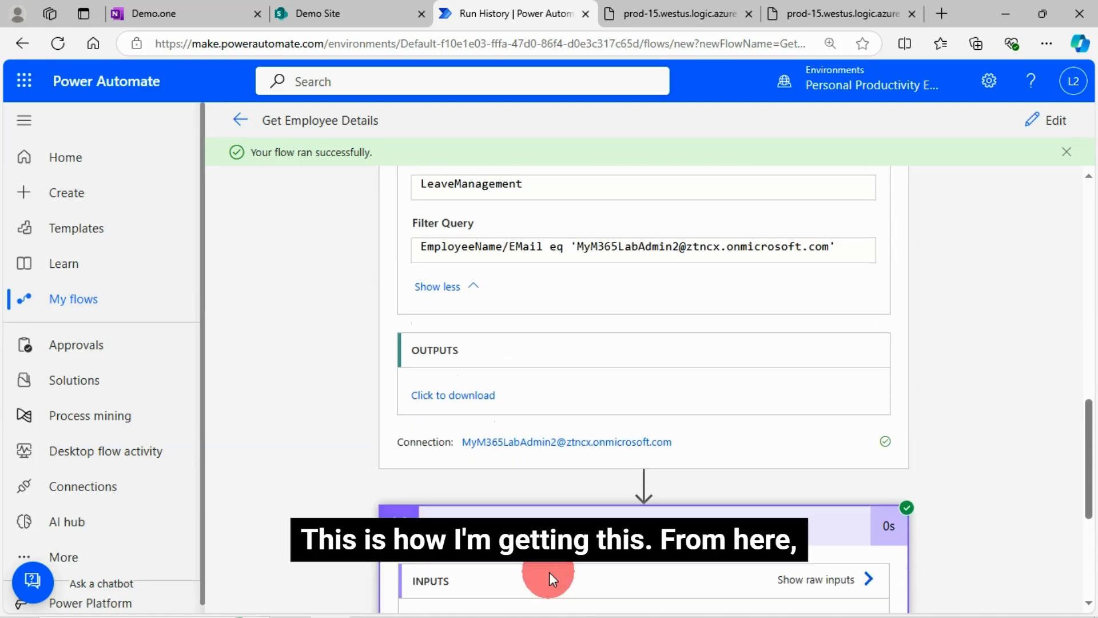
{"action": "scroll", "coordinate": [602, 442], "scroll_direction": "up", "scroll_amount": 5}
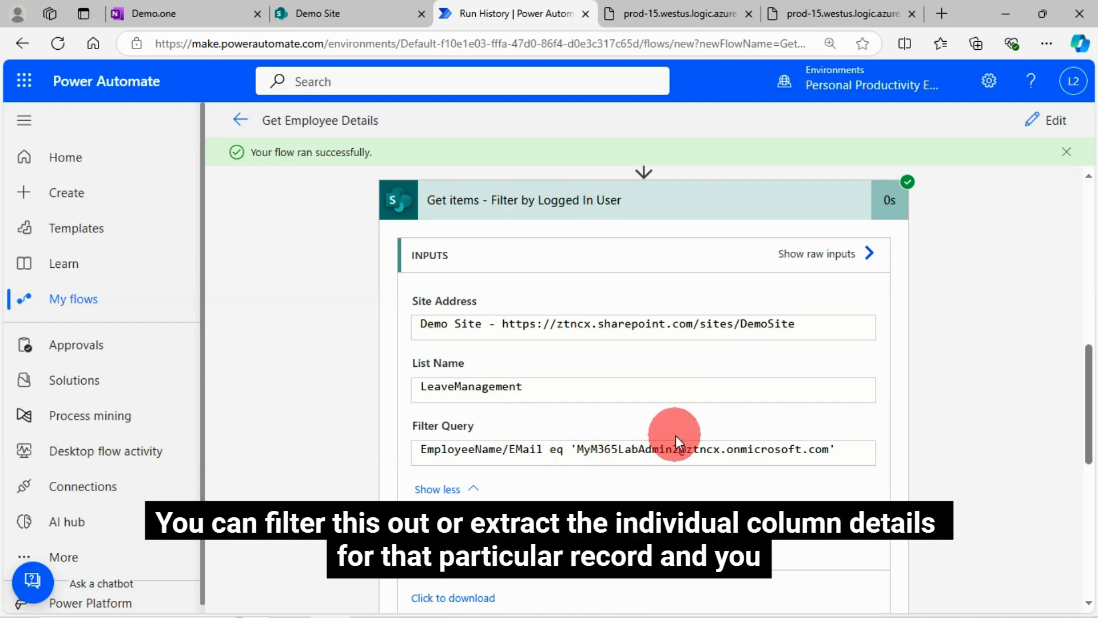
{"action": "scroll", "coordinate": [510, 347], "scroll_direction": "up", "scroll_amount": 1}
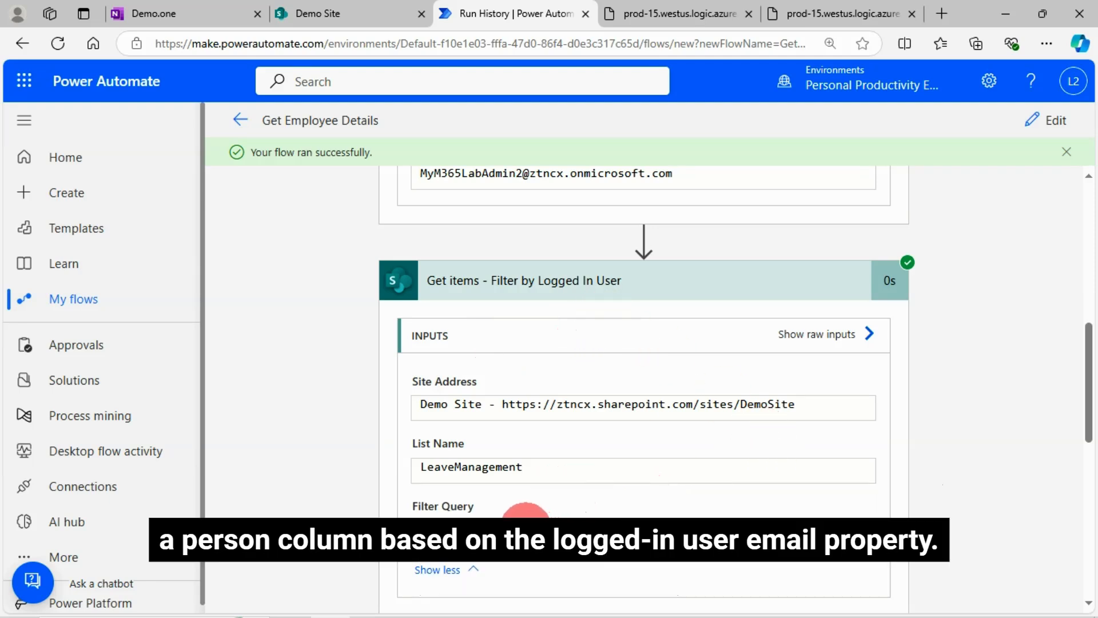
{"action": "left_click_drag", "start_coordinate": [538, 530], "coordinate": [422, 529]}
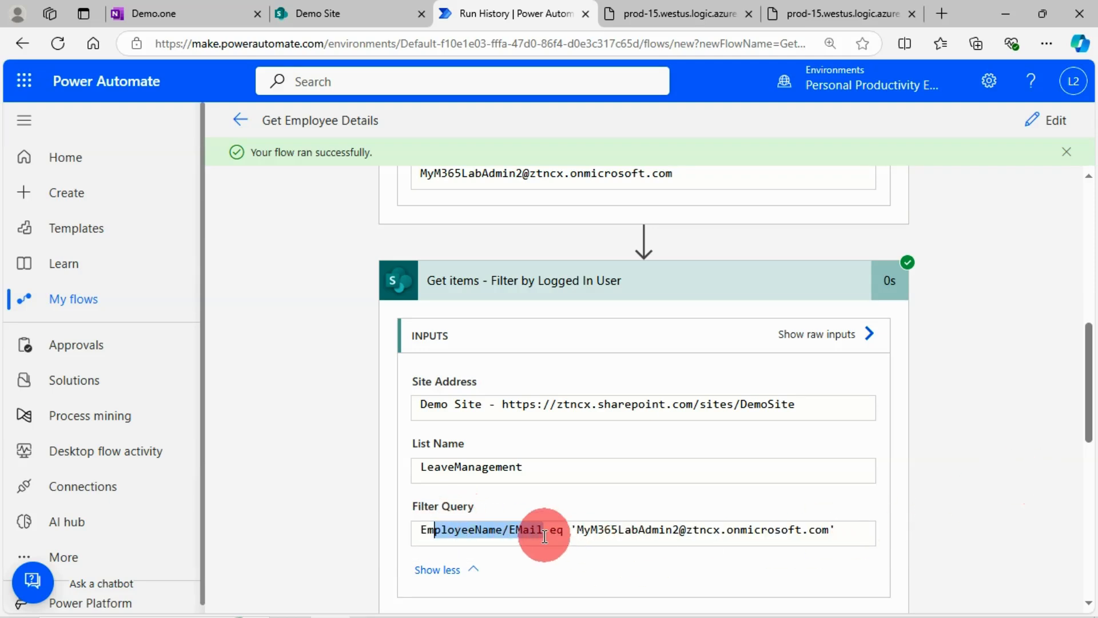
{"action": "left_click", "coordinate": [526, 529]}
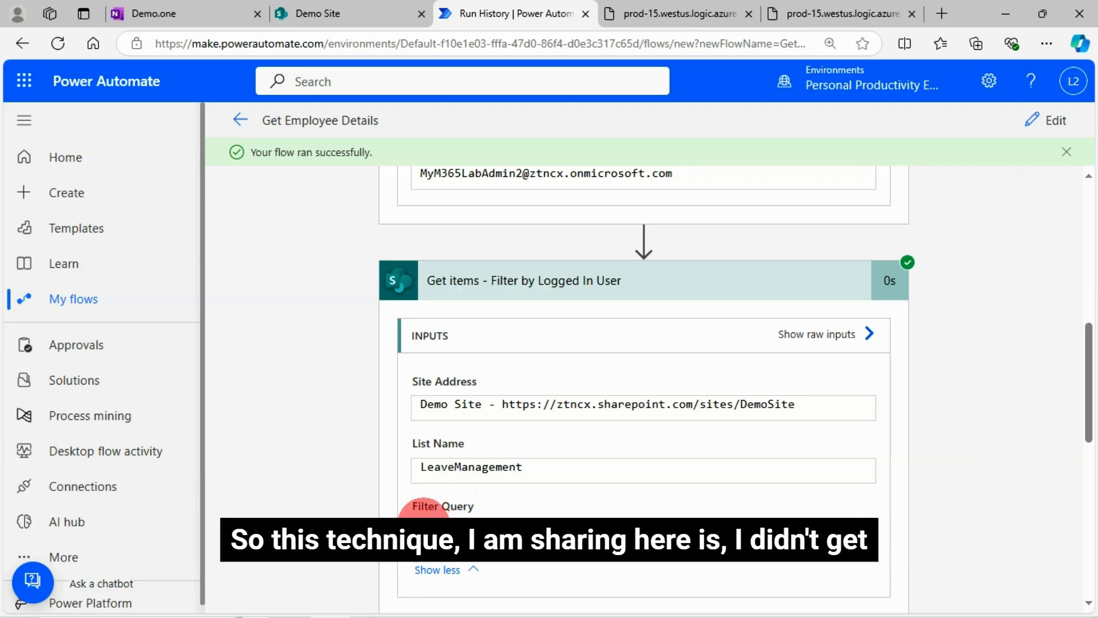
{"action": "left_click", "coordinate": [543, 527]}
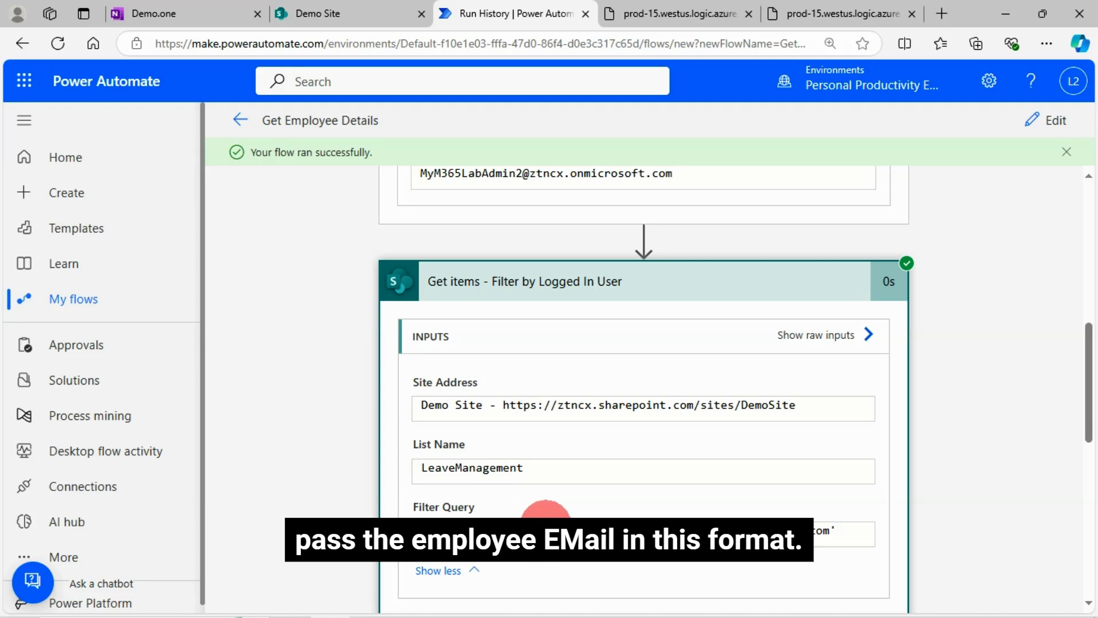
{"action": "left_click_drag", "start_coordinate": [545, 527], "coordinate": [501, 520]}
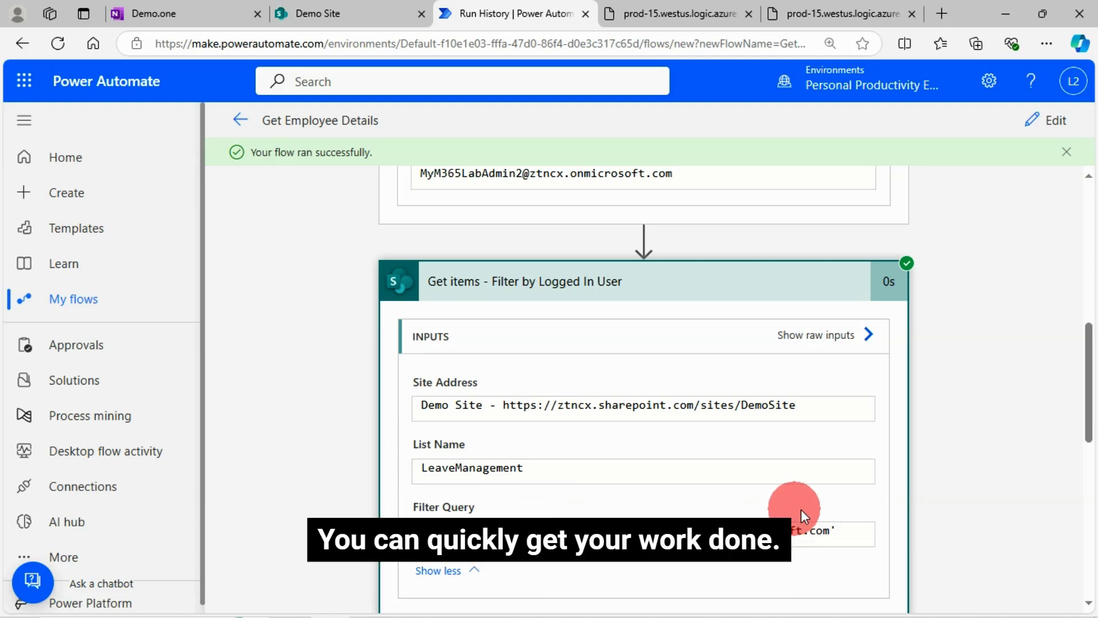